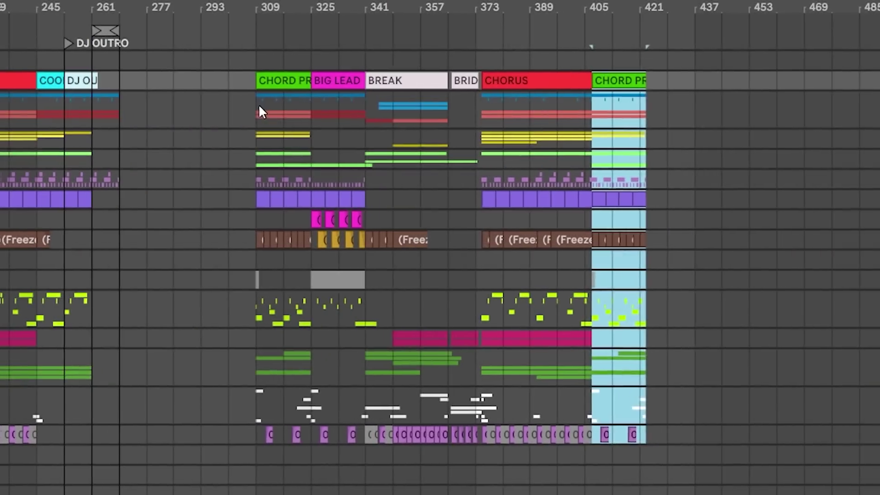
# Step: Delete the brown frozen audio clips under the CHORD PROGRESSION section
pyautogui.moveTo(257, 107); pyautogui.dragTo(646, 108)
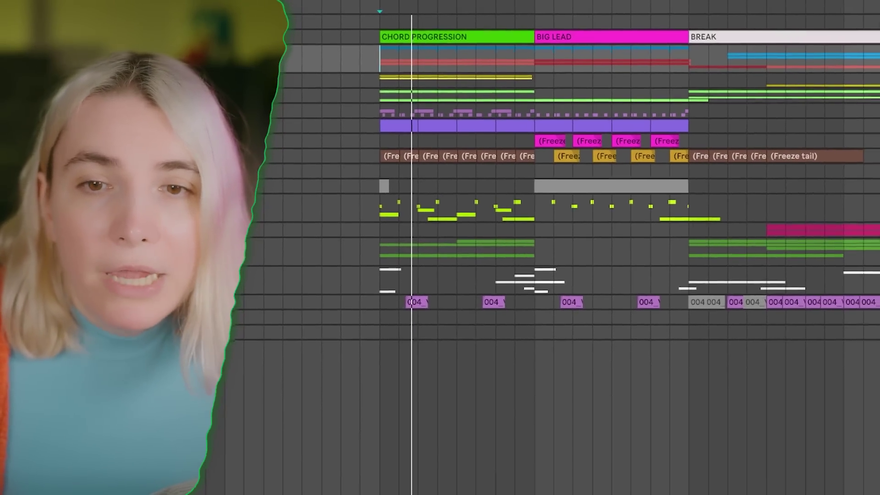
pyautogui.moveTo(380, 158); pyautogui.dragTo(521, 145)
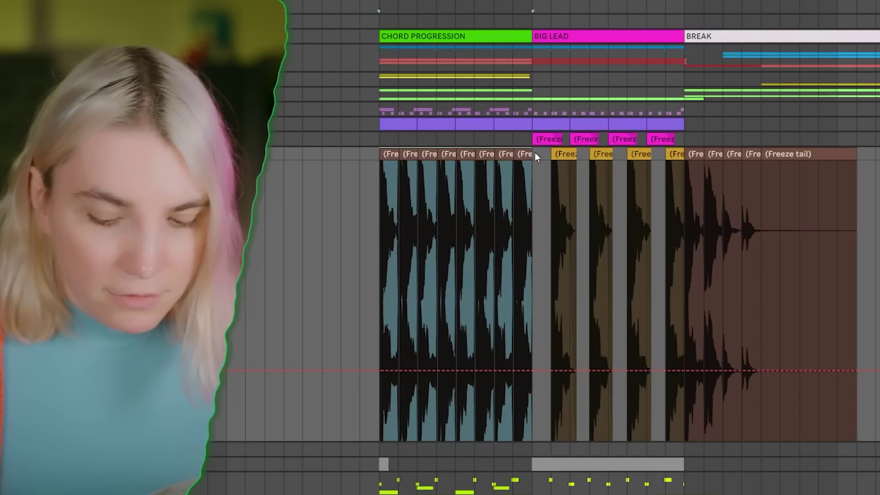
pyautogui.press('Delete')
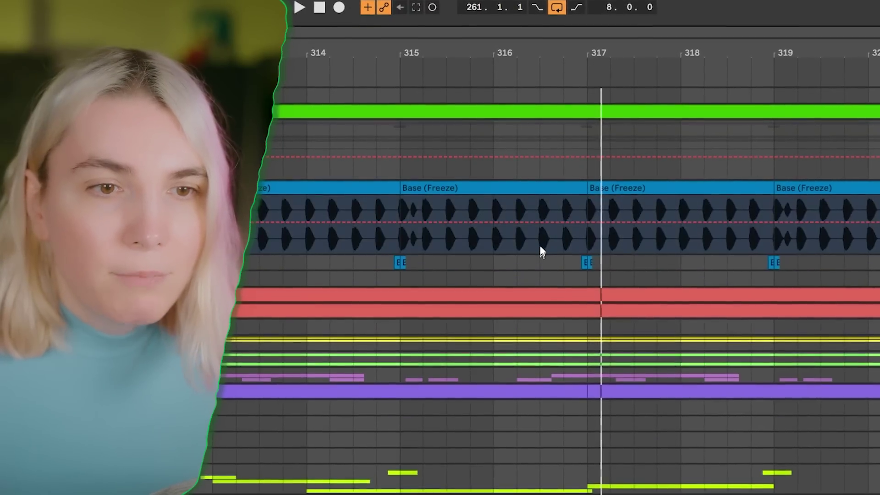
# Step: Deactivate the last half bar of the Base (Freeze) kick clip just before bar 317
pyautogui.moveTo(540, 251); pyautogui.dragTo(585, 192)
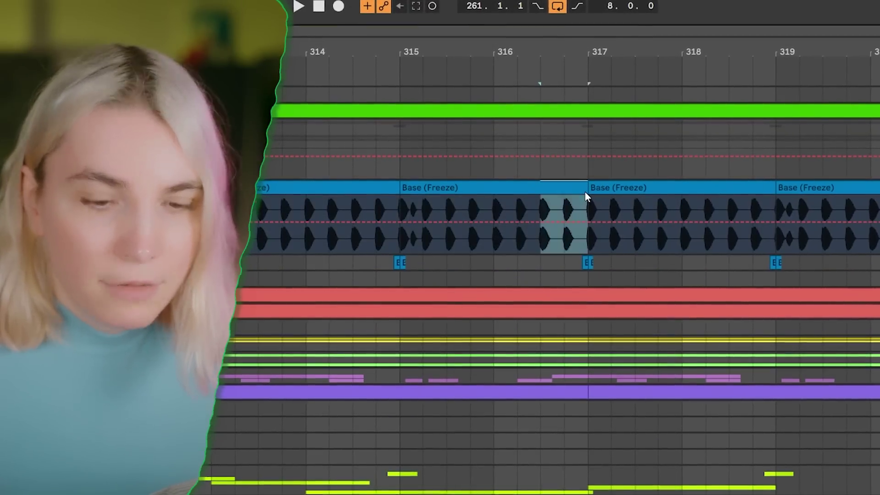
pyautogui.press('0')
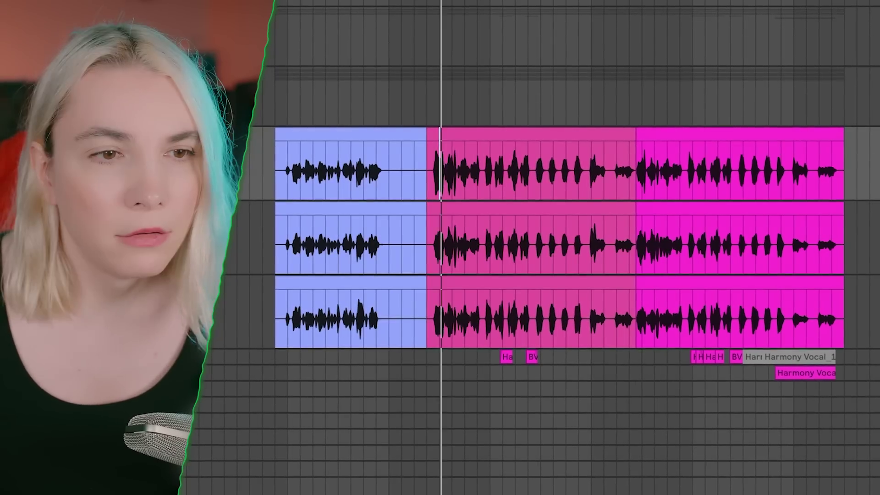
# Step: Play through the stacked lead vocal clips to review the verse and chorus takes
pyautogui.click(659, 176)
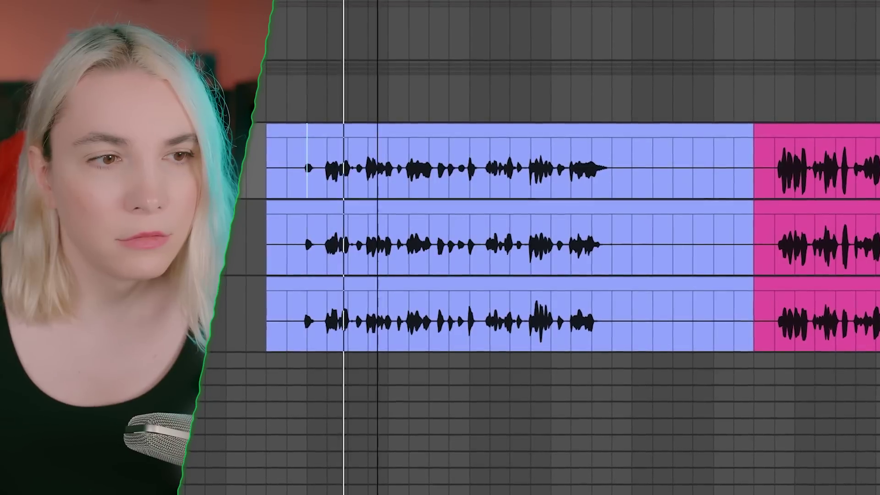
pyautogui.scroll(-4, 377, 237)
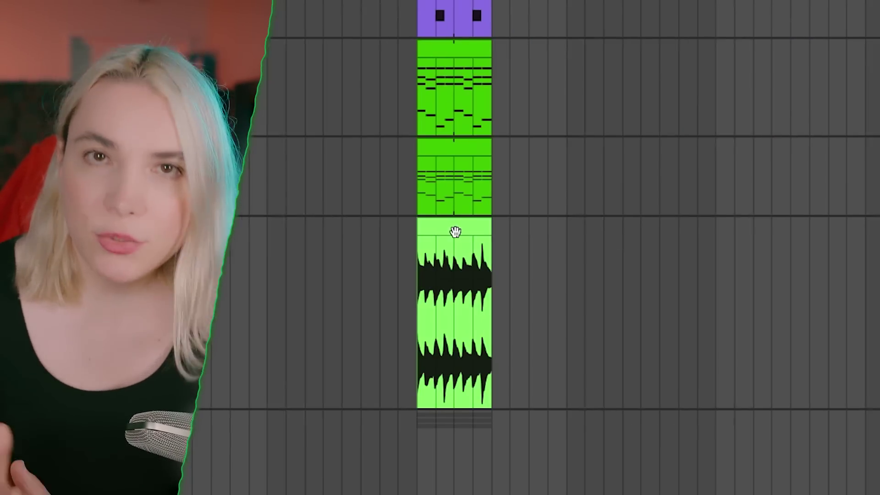
# Step: Copy the piano, signature and dark pad clips beneath the short vocal phrase at bar 179 and label that section Intro
pyautogui.moveTo(455, 232); pyautogui.dragTo(573, 259)
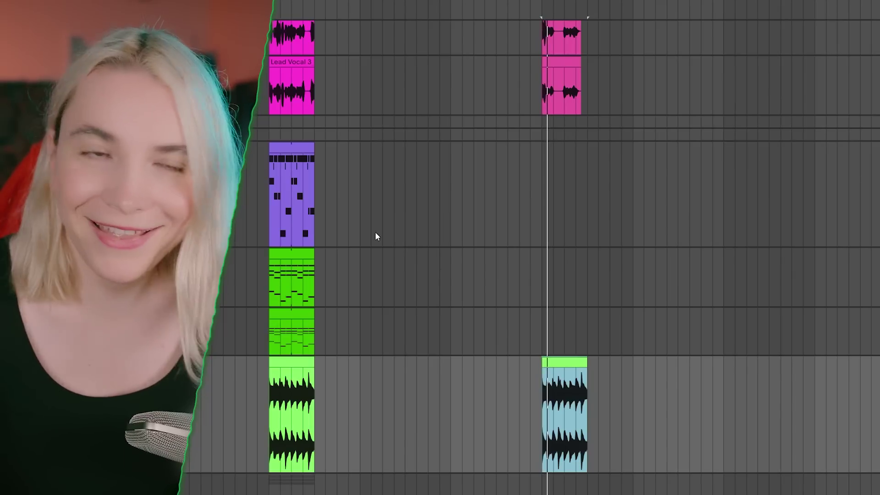
pyautogui.moveTo(573, 188); pyautogui.dragTo(582, 183)
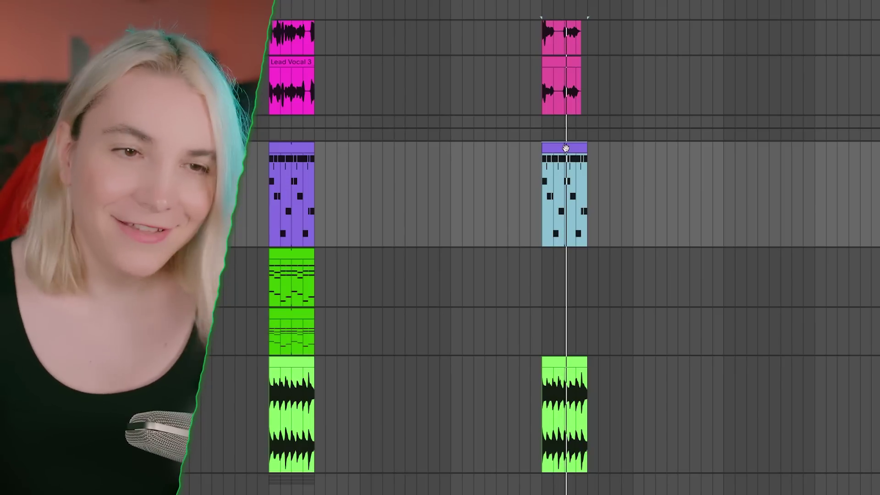
pyautogui.moveTo(582, 1); pyautogui.dragTo(583, 191)
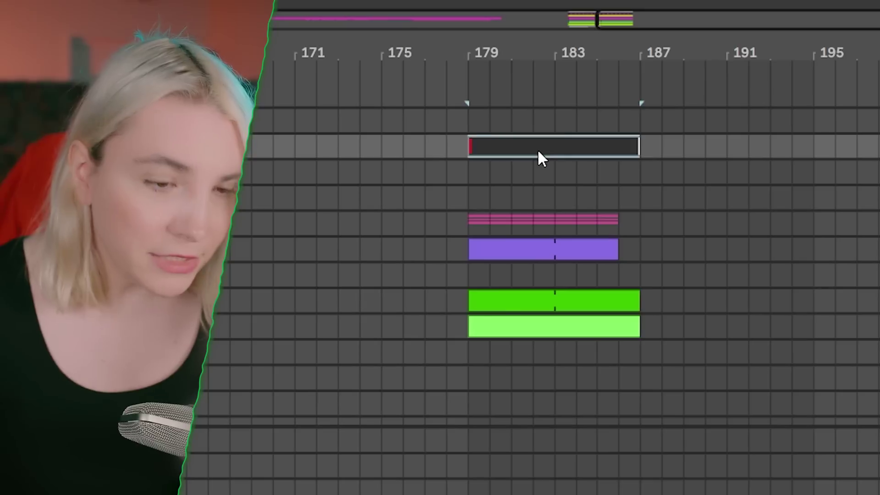
pyautogui.write('Intro')
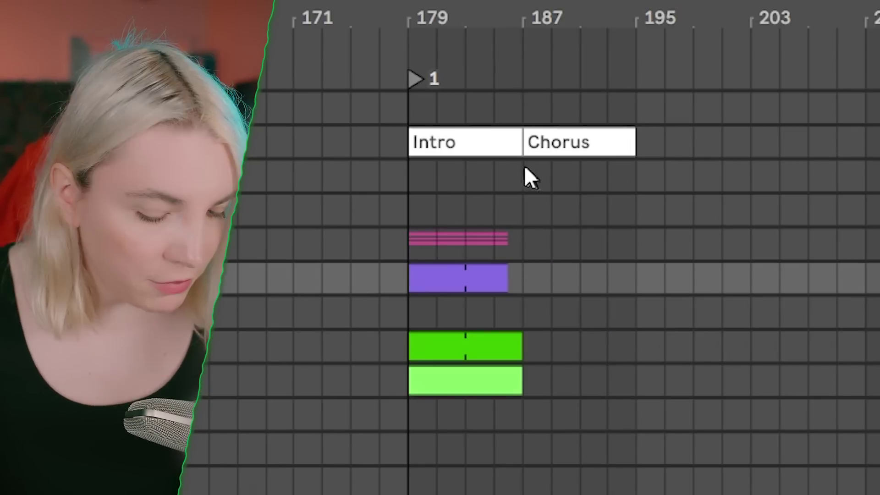
# Step: Paste the copied chorus parts at bar 187 under the Chorus label, remove their vocal clips and play the section
pyautogui.click(524, 168)
pyautogui.hotkey('ctrl', 'v')
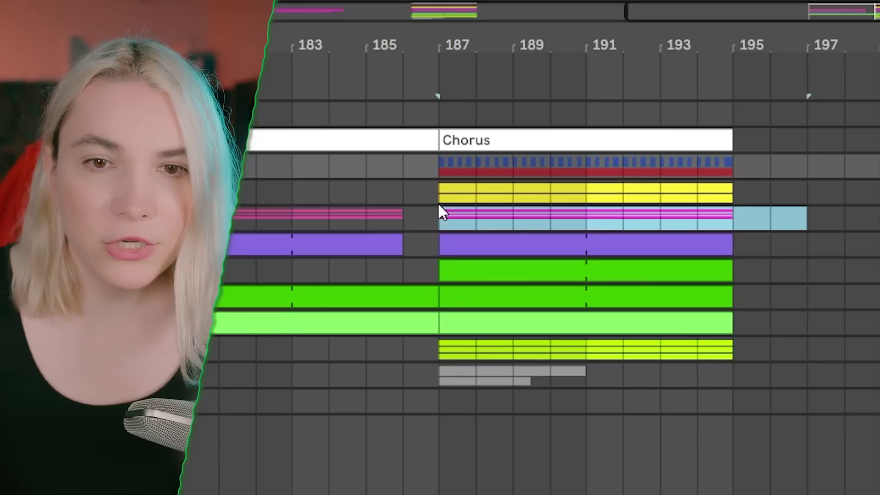
pyautogui.press('Delete')
pyautogui.press('space')
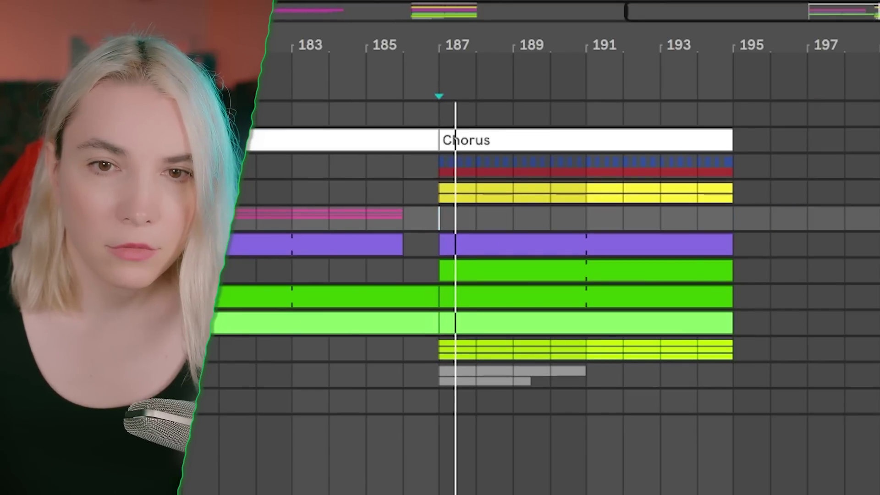
# Step: Delete the dark pad and piano audio clips from the Chorus, bars 187 to 195
pyautogui.press('u')
pyautogui.press('u')
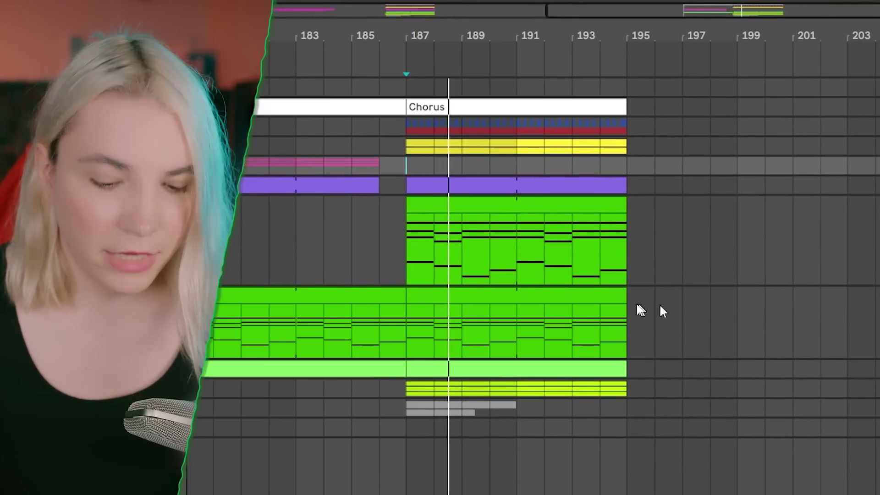
pyautogui.click(599, 298)
pyautogui.press('Delete')
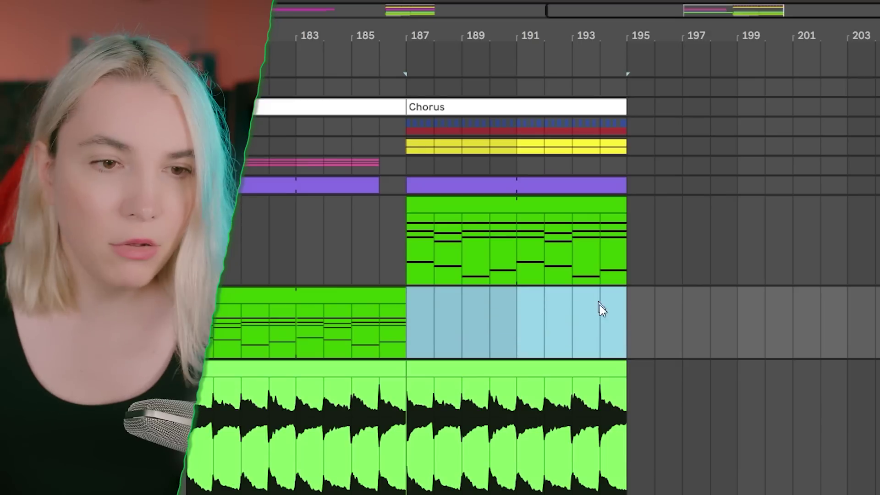
pyautogui.scroll(-3, 591, 294)
pyautogui.click(570, 237)
pyautogui.press('Delete')
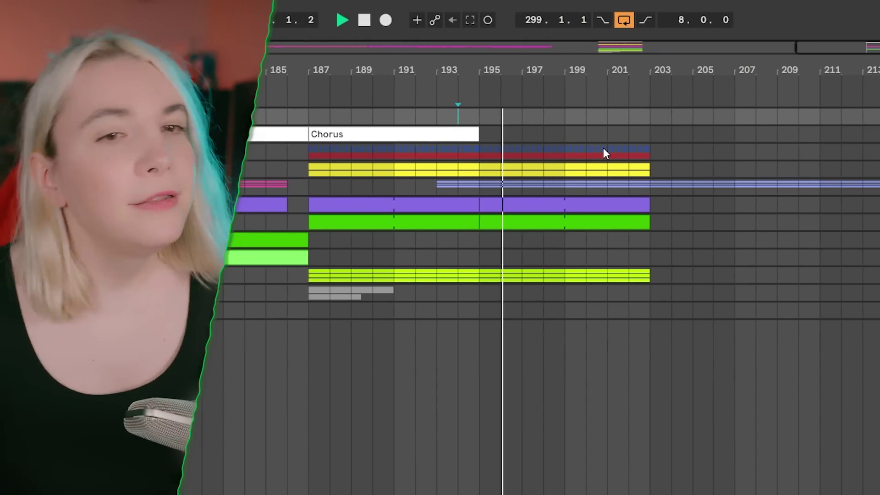
# Step: Duplicate the drum, hat, signature, pad and piano clips twice up to bar 219, and select the label area after the Chorus
pyautogui.moveTo(638, 149); pyautogui.dragTo(470, 146)
pyautogui.hotkey('ctrl', 'd')
pyautogui.hotkey('ctrl', 'd')
pyautogui.moveTo(596, 279); pyautogui.dragTo(372, 201)
pyautogui.hotkey('ctrl', 'd')
pyautogui.hotkey('ctrl', 'd')
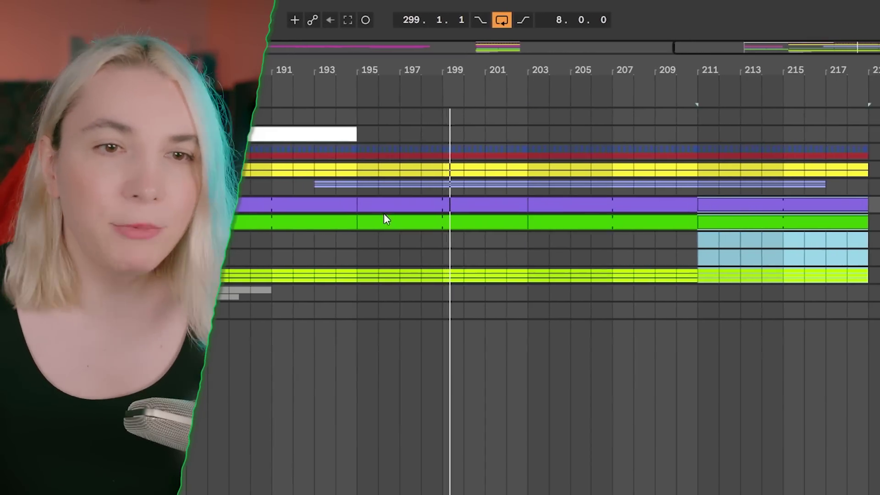
pyautogui.moveTo(351, 133); pyautogui.dragTo(603, 134)
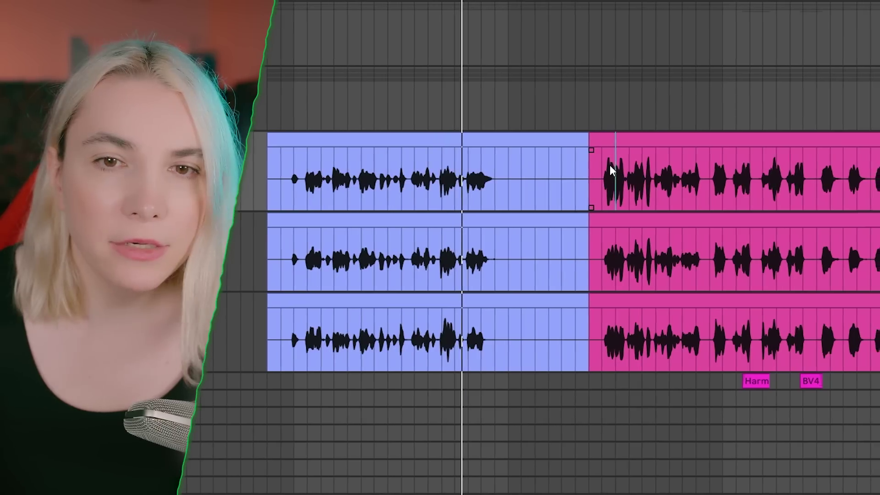
# Step: Play the lead vocals around the change from the verse take to the chorus take
pyautogui.click(577, 181)
pyautogui.press('space')
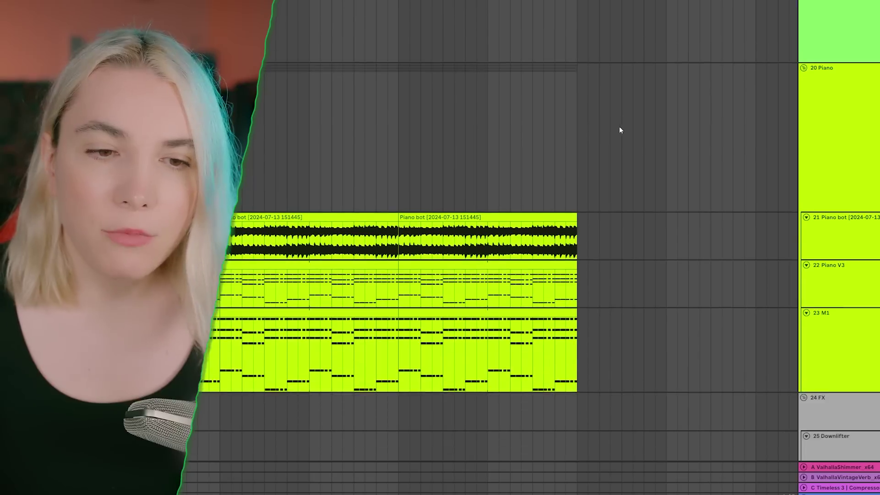
# Step: Remove the lime piano group clips from bars 211 to 219 and deactivate the yellow percussion clips there
pyautogui.scroll(-2, 619, 126)
pyautogui.moveTo(607, 309); pyautogui.dragTo(528, 197)
pyautogui.moveTo(449, 163); pyautogui.dragTo(397, 149)
pyautogui.press('0')
pyautogui.click(372, 113)
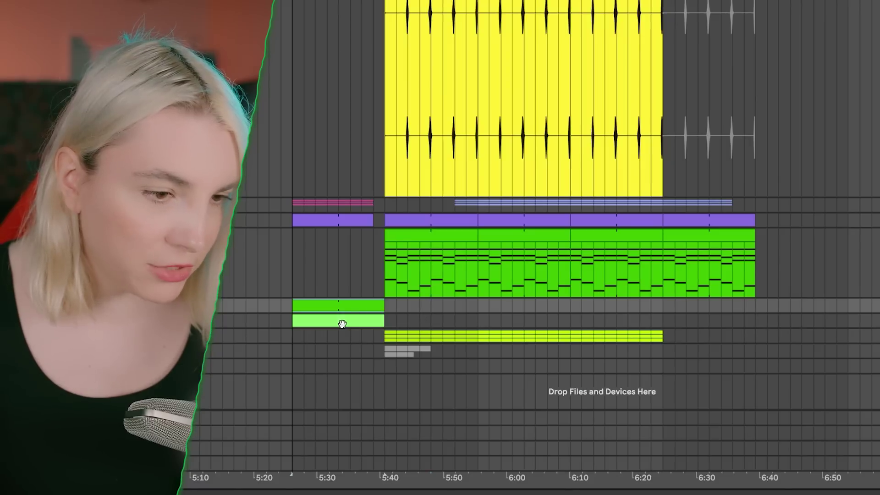
# Step: Copy the intro's dark pad and piano audio clips to bar 211
pyautogui.moveTo(332, 315); pyautogui.dragTo(550, 319)
pyautogui.scroll(-6, 527, 229)
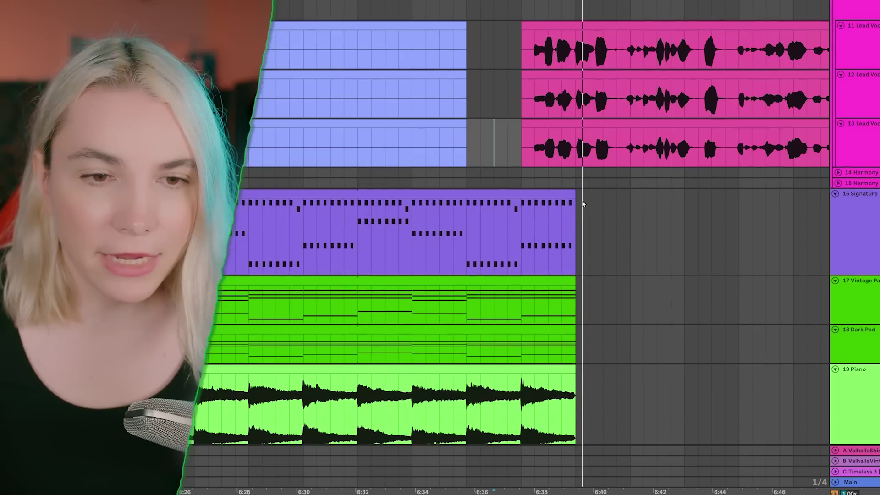
# Step: Shorten the end of the signature clip to where the next lead vocal enters, and play back the transition
pyautogui.moveTo(572, 198); pyautogui.dragTo(534, 197)
pyautogui.click(490, 226)
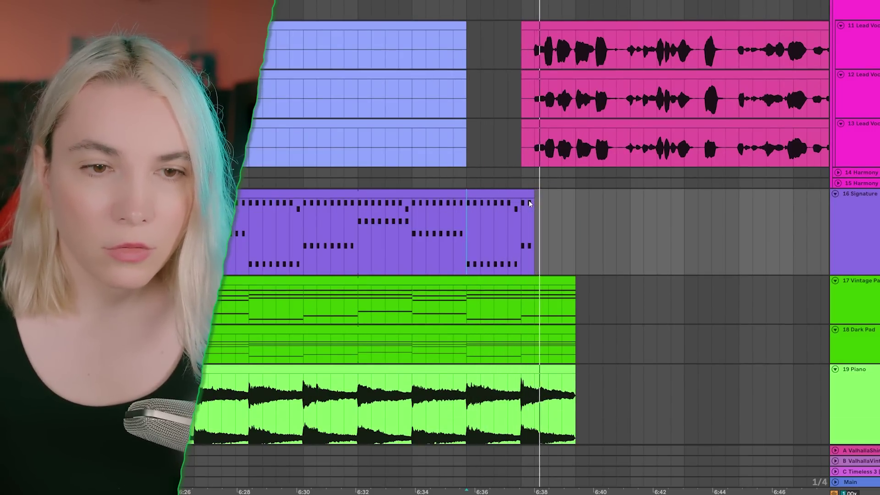
pyautogui.press('space')
pyautogui.scroll(-5, 537, 229)
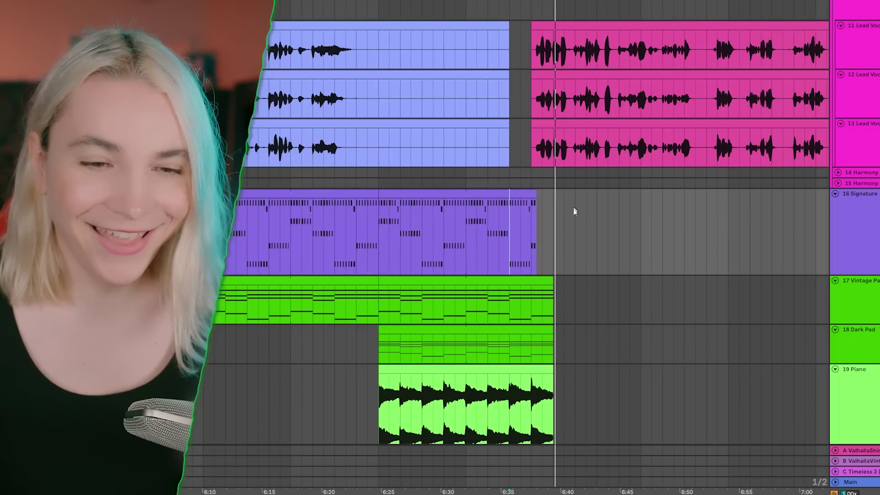
pyautogui.scroll(-3, 552, 263)
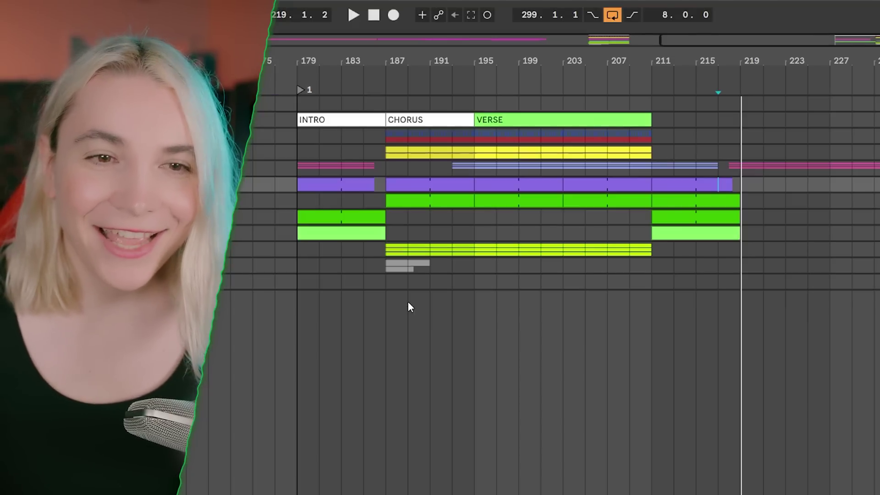
# Step: Copy the complete Chorus section from bars 187 to 195 and paste it at bar 219
pyautogui.moveTo(466, 168); pyautogui.dragTo(466, 137)
pyautogui.hotkey('ctrl', 'c')
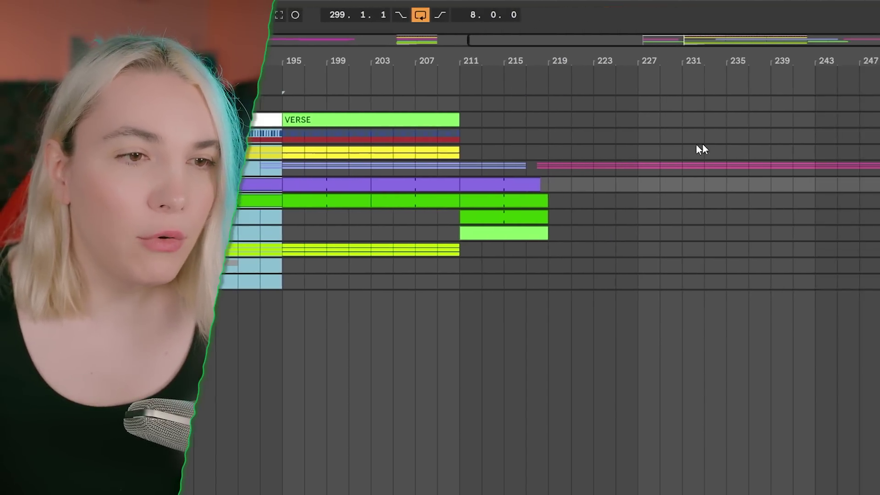
pyautogui.click(739, 138)
pyautogui.hotkey('ctrl', 'v')
# Step: Label bars 211 to 219 BRIDGE and create a label clip named CHORUS over bars 219 to 227
pyautogui.write('BRIDGE')
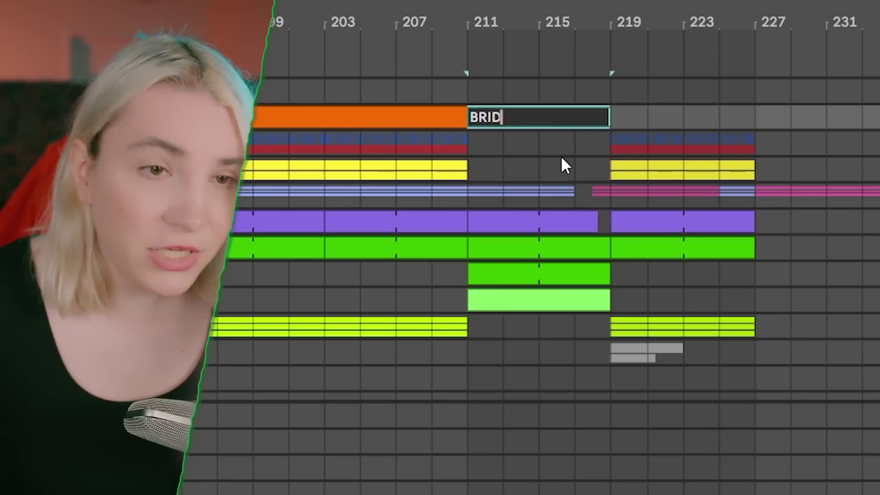
pyautogui.press('Return')
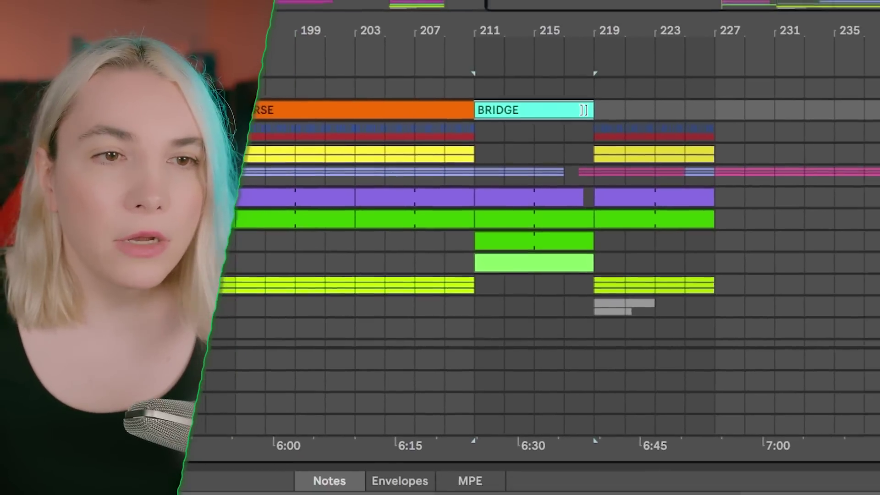
pyautogui.moveTo(595, 110); pyautogui.dragTo(705, 108)
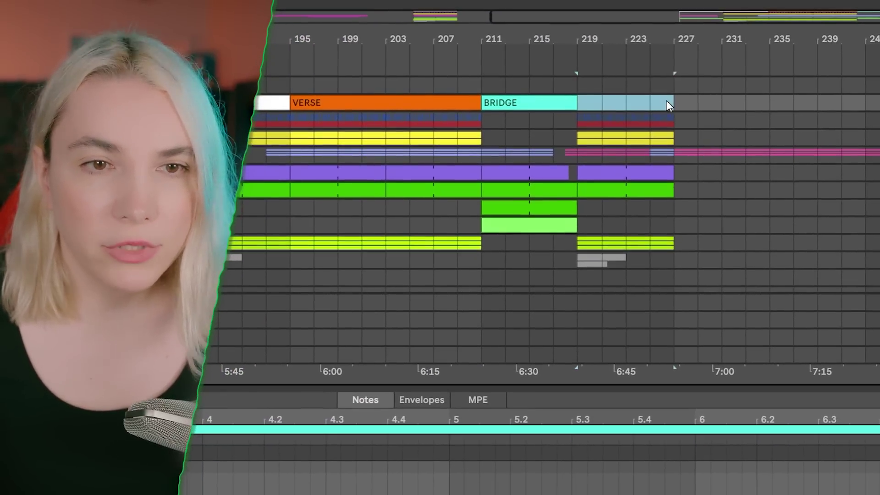
pyautogui.hotkey('ctrl', 'shift', 'm')
pyautogui.hotkey('ctrl', 'r')
pyautogui.write('CHORU')
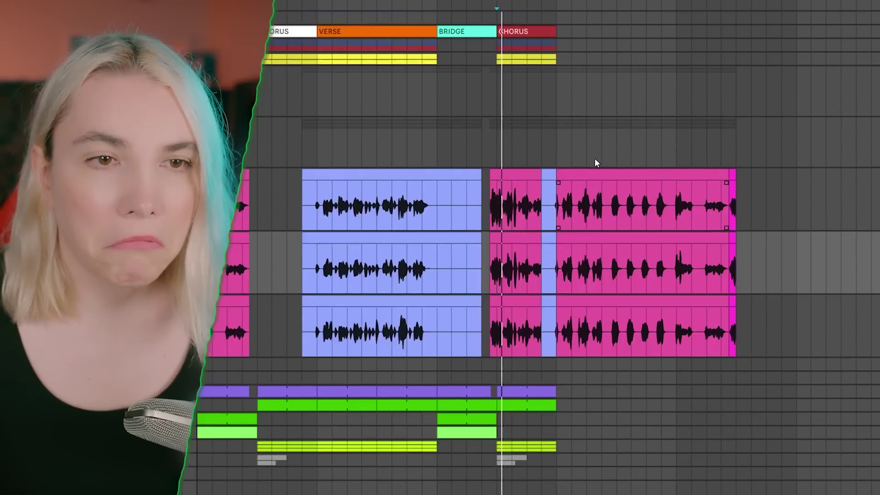
# Step: Extend the last chorus by duplicating the drum and hat clips to bar 243 and the signature, pad and piano clips to bar 251
pyautogui.moveTo(551, 48); pyautogui.dragTo(497, 48)
pyautogui.hotkey('ctrl', 'd')
pyautogui.hotkey('ctrl', 'd')
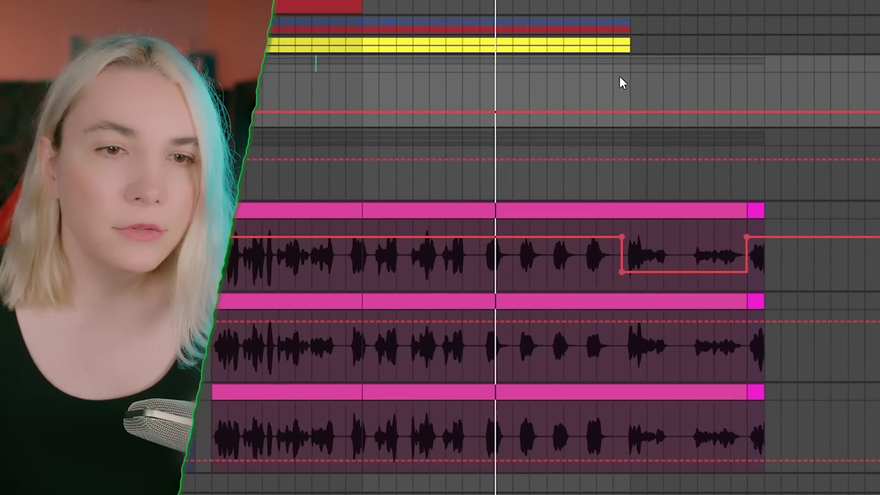
pyautogui.press('space')
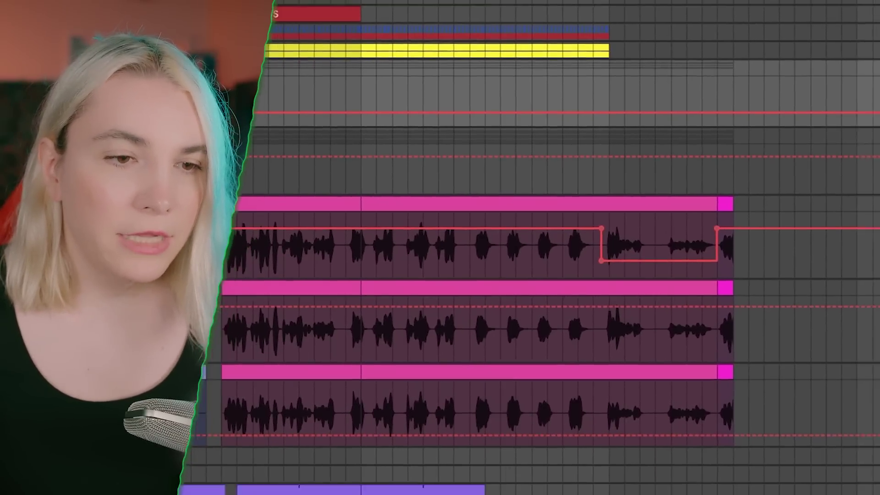
pyautogui.moveTo(505, 421); pyautogui.dragTo(335, 381)
pyautogui.hotkey('ctrl', 'd')
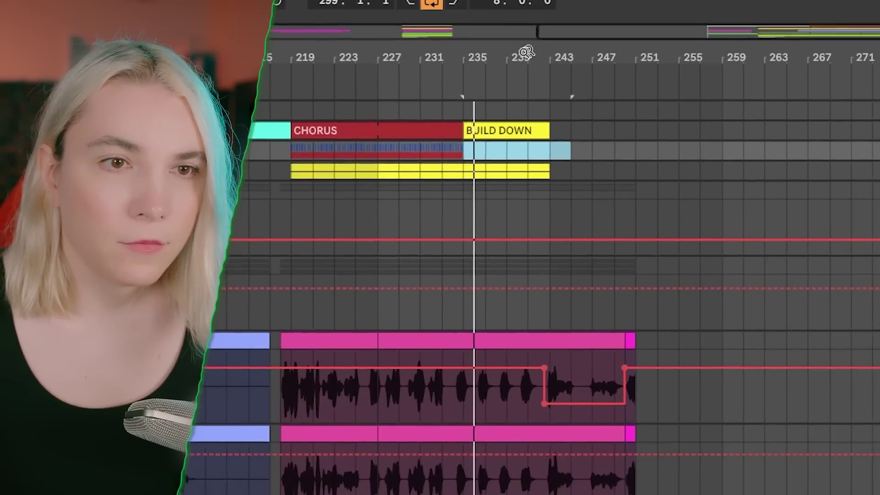
# Step: Delete the 20 Piano group's clips from bar 243 onward and copy the bridge's Dark Pad and Piano clips to bars 243 to 251
pyautogui.moveTo(525, 52); pyautogui.dragTo(491, 102)
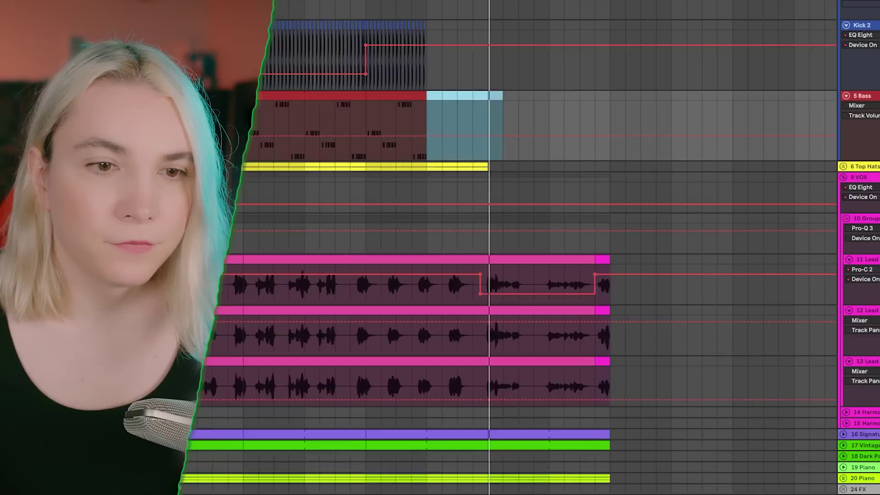
pyautogui.scroll(-3, 520, 100)
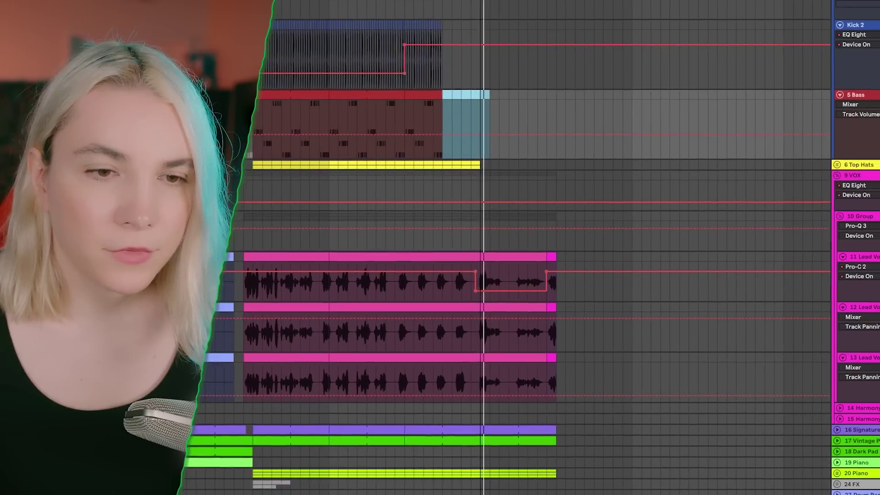
pyautogui.moveTo(561, 468); pyautogui.dragTo(474, 469)
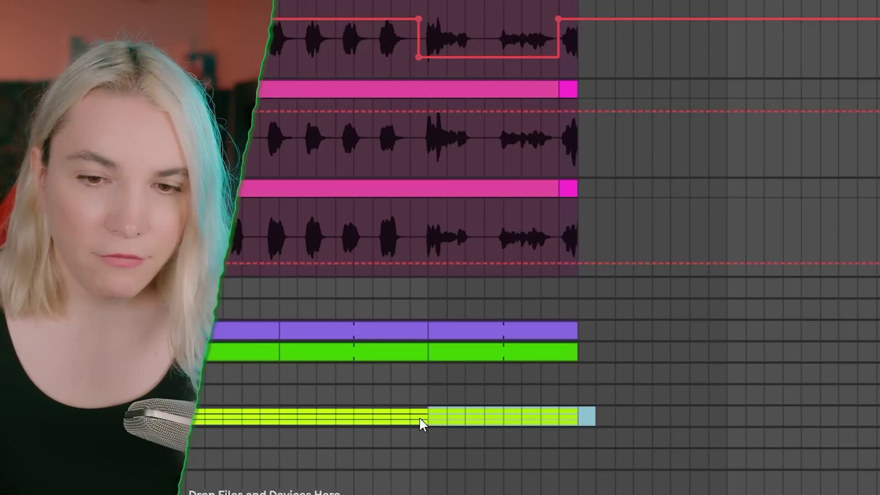
pyautogui.press('Delete')
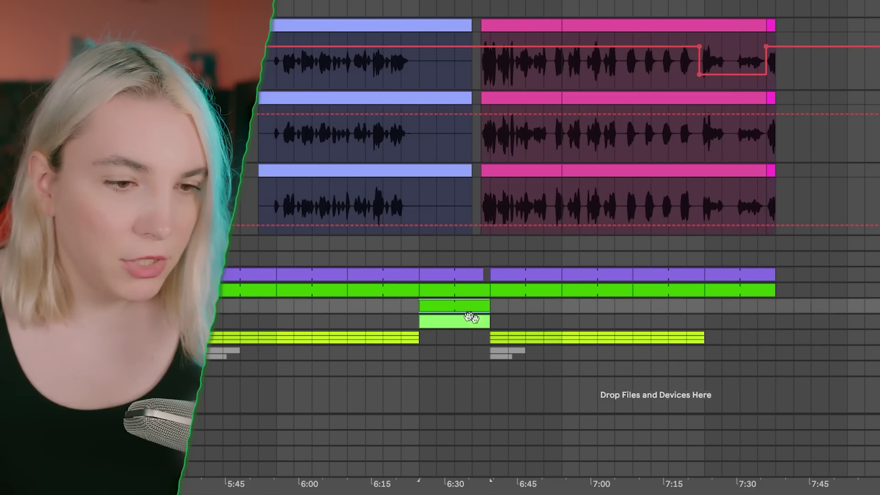
pyautogui.keyDown('shift'); pyautogui.click(471, 320); pyautogui.keyUp('shift')
pyautogui.moveTo(453, 305); pyautogui.dragTo(689, 318)
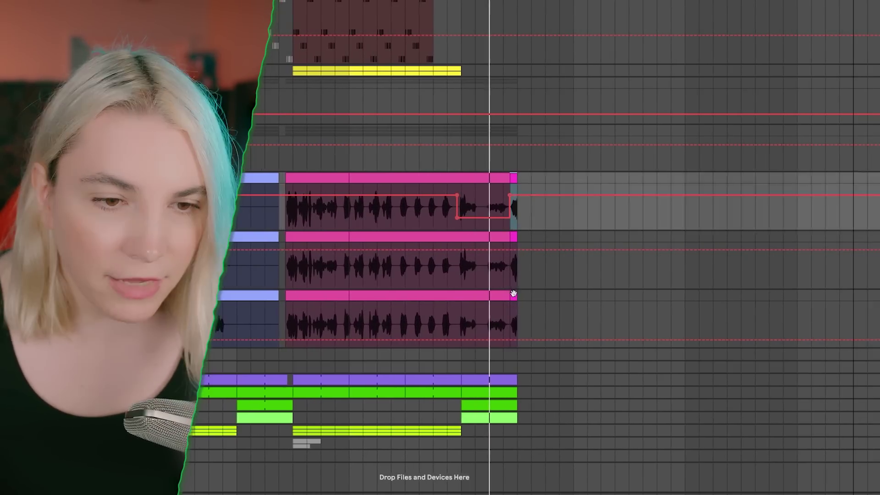
# Step: Extend the final clips on the three lead vocal tracks to about bar 283 and trim the Signature clip's end to bar 250
pyautogui.keyDown('shift'); pyautogui.click(513, 294); pyautogui.keyUp('shift')
pyautogui.moveTo(516, 178); pyautogui.dragTo(852, 197)
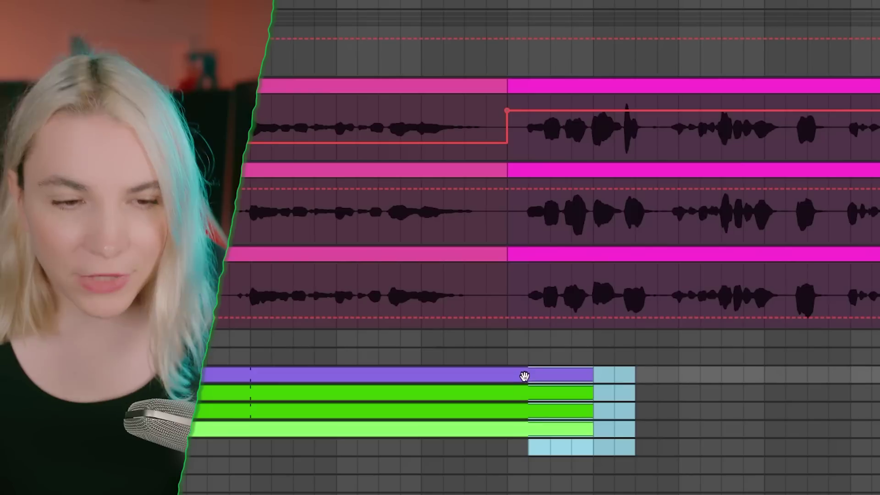
pyautogui.click(537, 373)
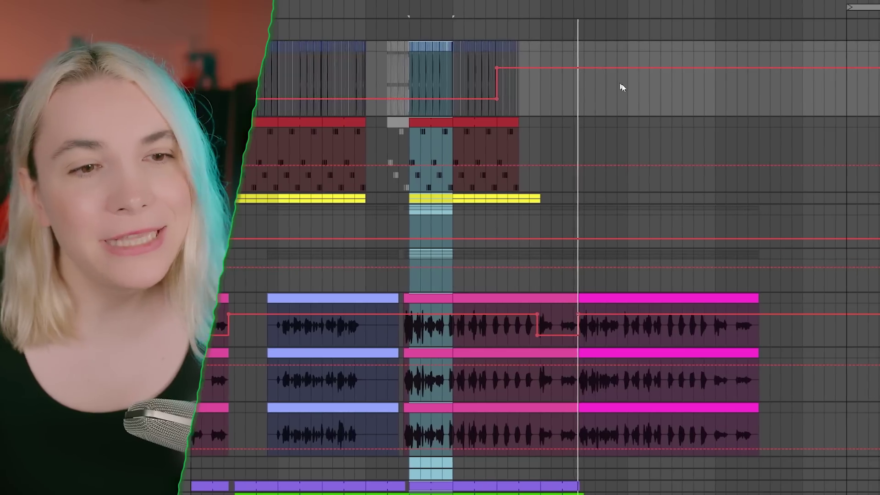
# Step: Repeat the chorus clips from bar 251 up to bar 275 and copy the breakdown's Dark Pad and Piano clips to bars 275 to 283
pyautogui.moveTo(568, 48); pyautogui.dragTo(605, 59)
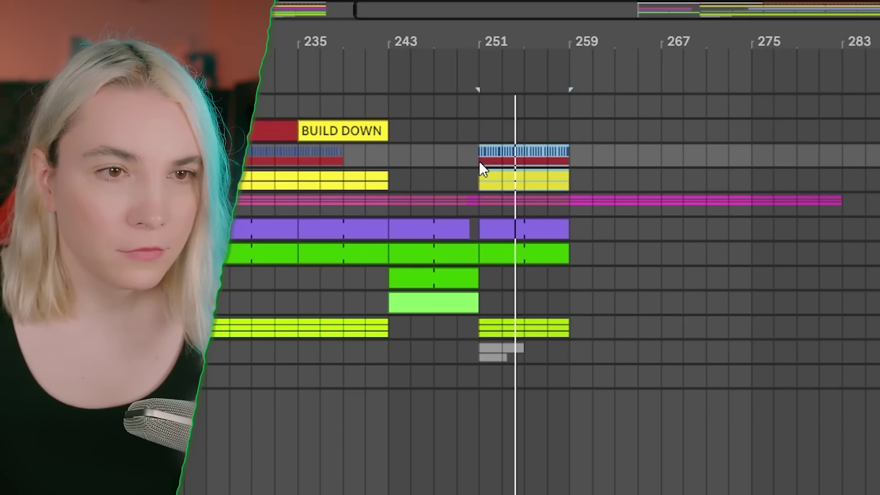
pyautogui.hotkey('ctrl', 'd')
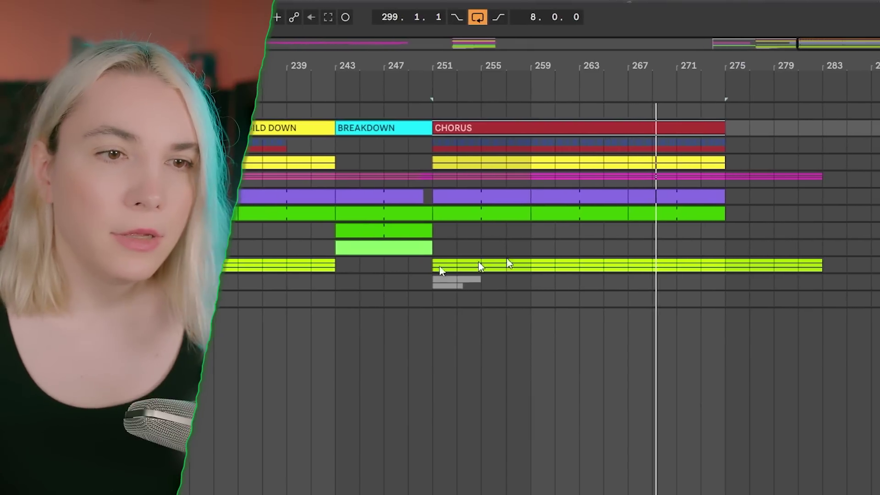
pyautogui.click(366, 232)
pyautogui.keyDown('shift'); pyautogui.click(364, 243); pyautogui.keyUp('shift')
pyautogui.moveTo(364, 243); pyautogui.dragTo(756, 243)
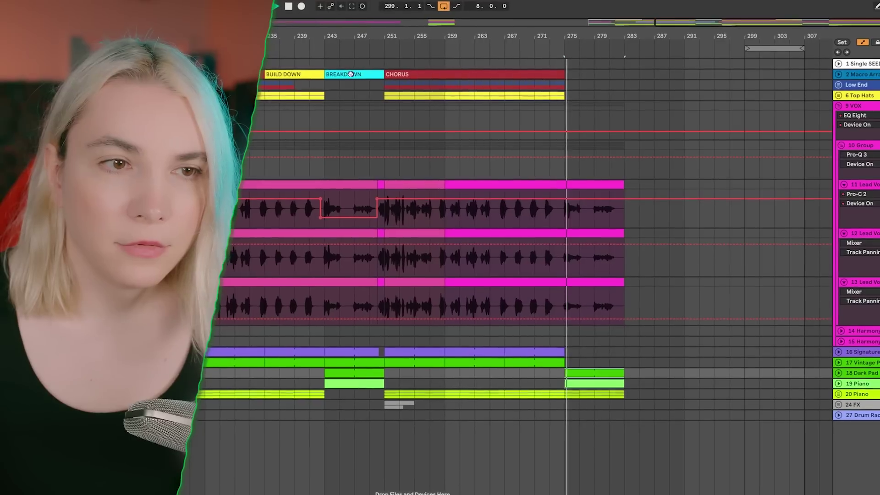
# Step: Clear the 20 Piano group's clips after bar 275 and label bars 275 to 283 OUTRO using a copy of the BREAKDOWN label
pyautogui.moveTo(351, 74); pyautogui.dragTo(591, 74)
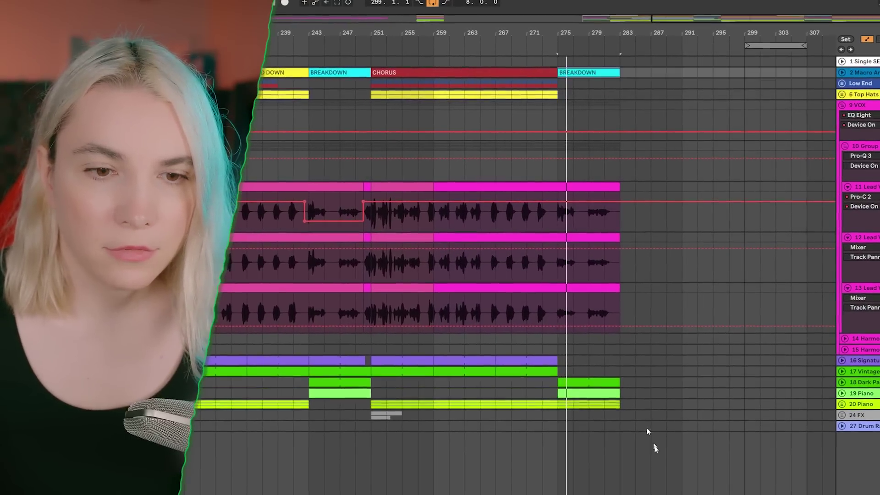
pyautogui.moveTo(632, 411); pyautogui.dragTo(555, 411)
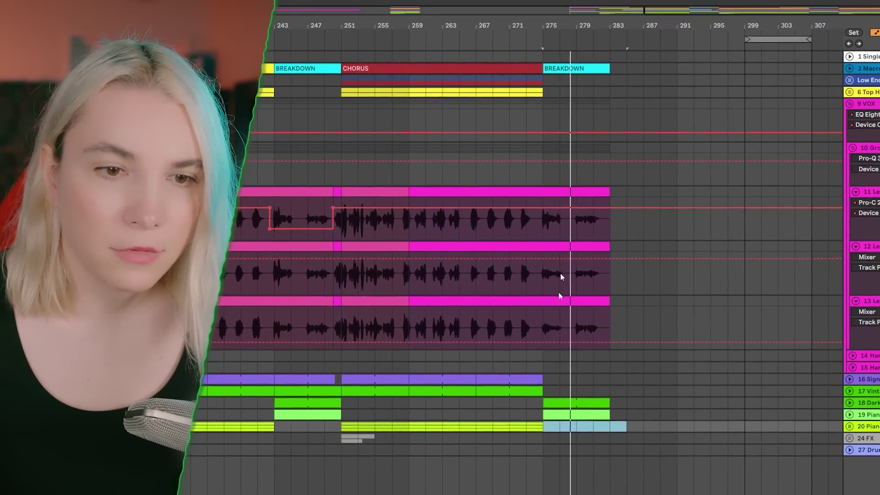
pyautogui.click(577, 67)
pyautogui.hotkey('ctrl', 'r')
pyautogui.write('OUTRO')
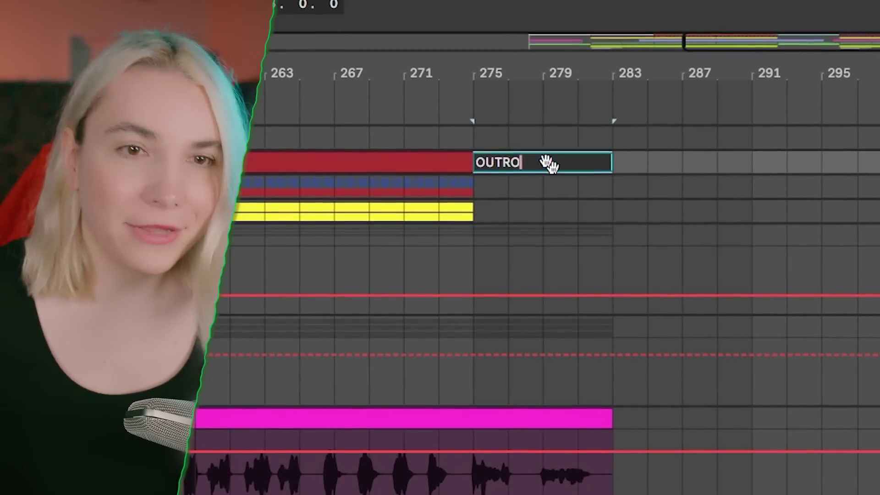
pyautogui.press('Return')
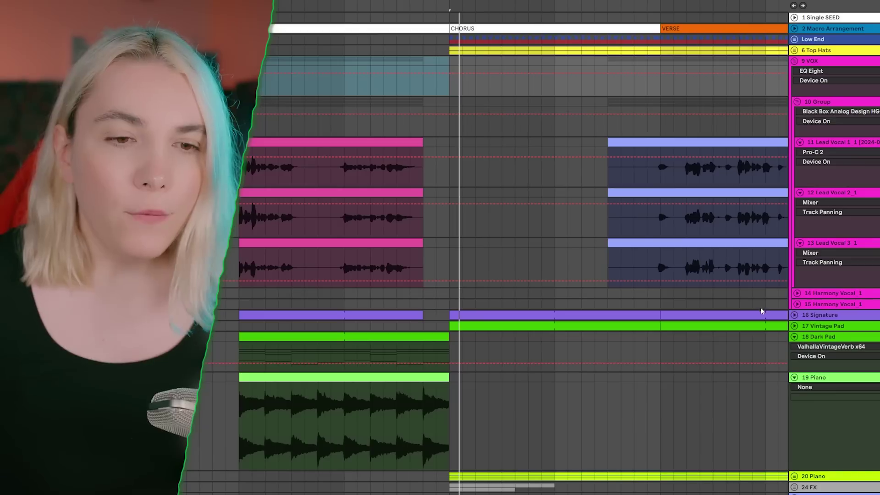
pyautogui.click(835, 339)
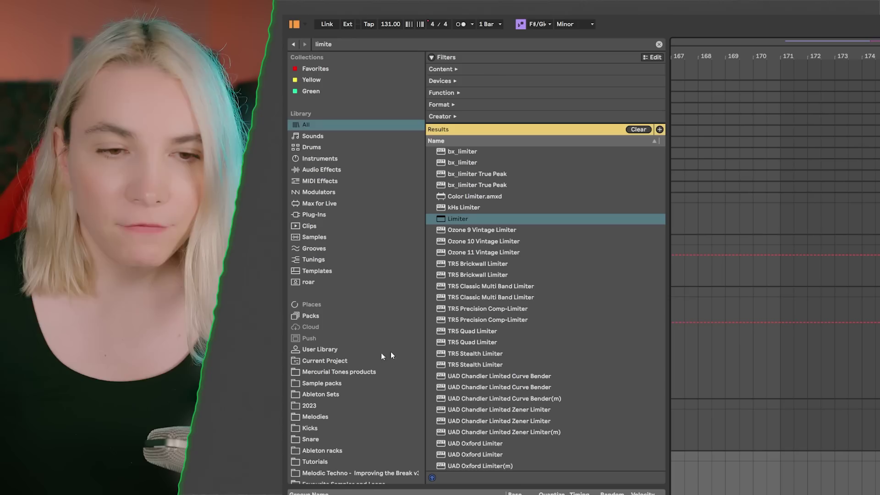
pyautogui.click(402, 331)
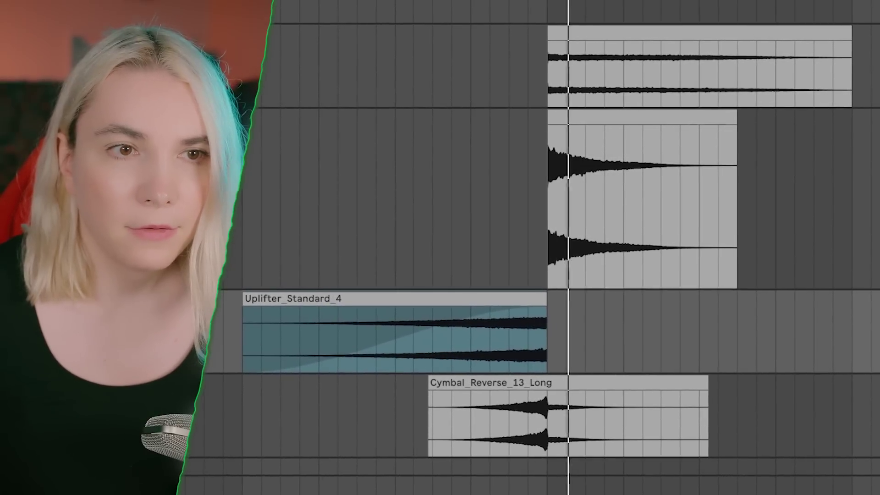
# Step: Extend the Vintage Pad clip back across the intro, from bar 187 to bar 179, and play it back
pyautogui.scroll(-5, 506, 247)
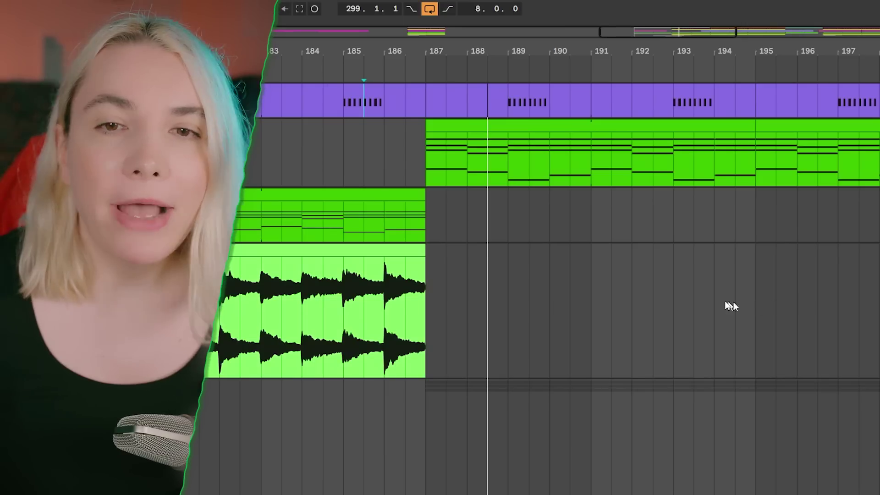
pyautogui.scroll(3, 678, 330)
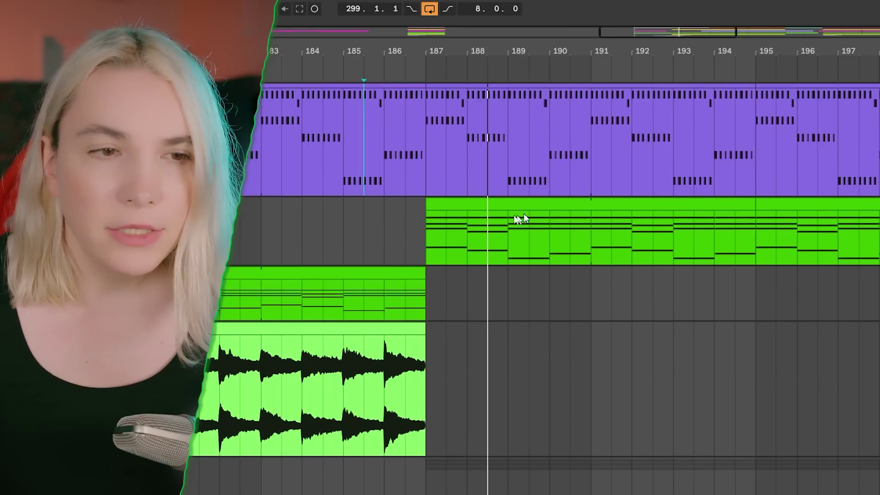
pyautogui.moveTo(592, 207); pyautogui.dragTo(467, 207)
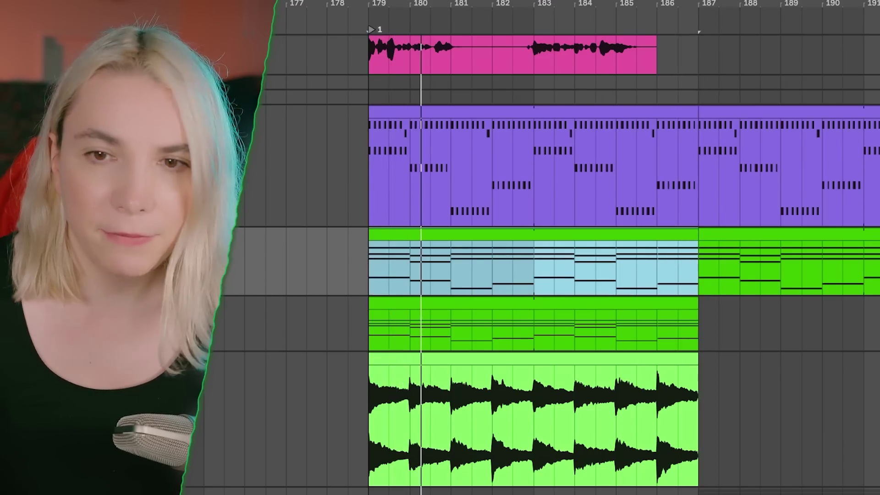
pyautogui.press('space')
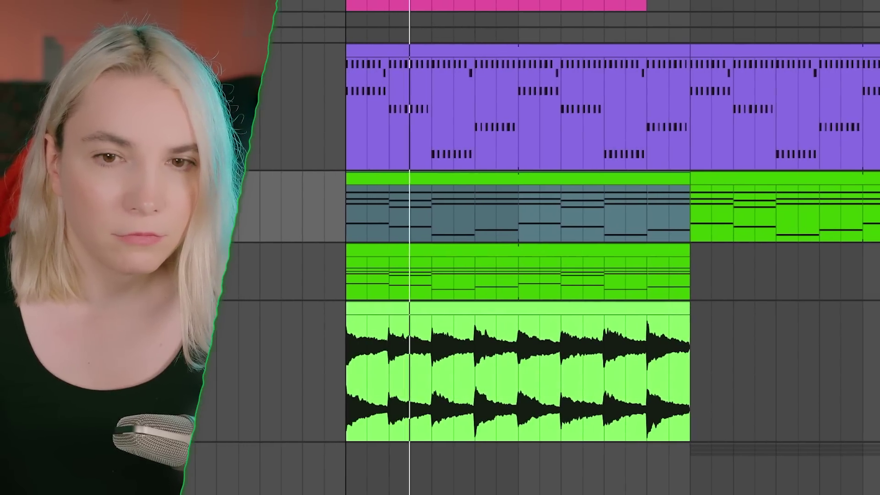
# Step: Shape the Auto Filter frequency automation on the intro's 19 Piano clip into a rising curve towards the chorus while checking it in playback
pyautogui.click(499, 308)
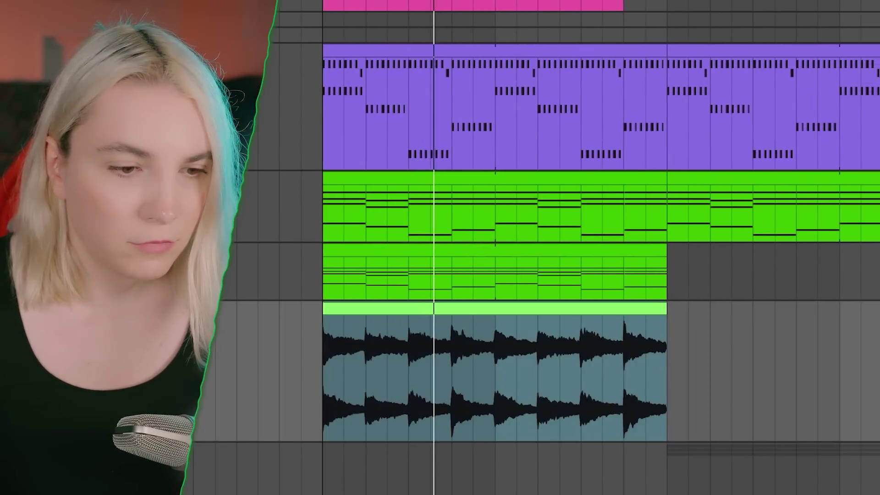
pyautogui.press('space')
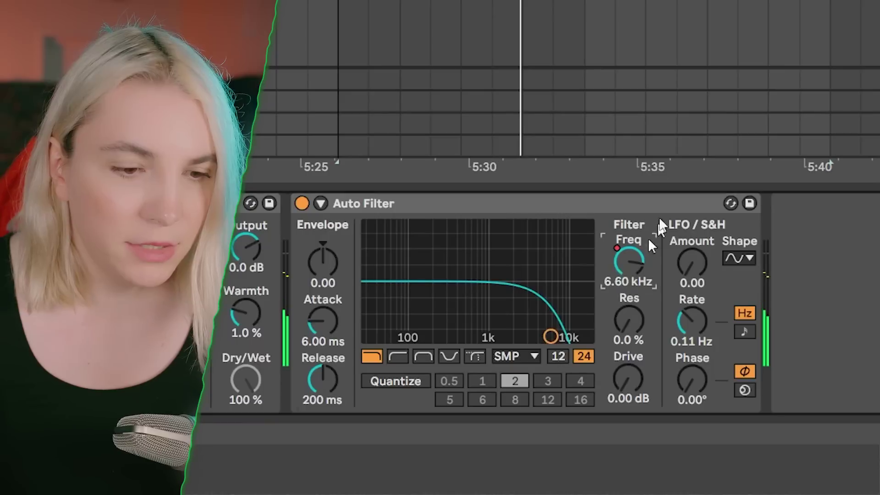
pyautogui.moveTo(629, 216); pyautogui.dragTo(636, 254)
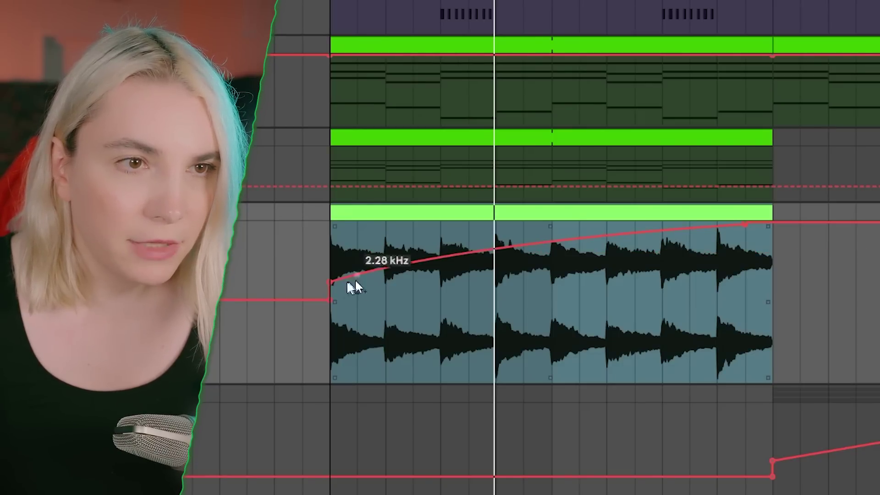
pyautogui.click(334, 267)
pyautogui.press('space')
pyautogui.moveTo(543, 262); pyautogui.dragTo(543, 242)
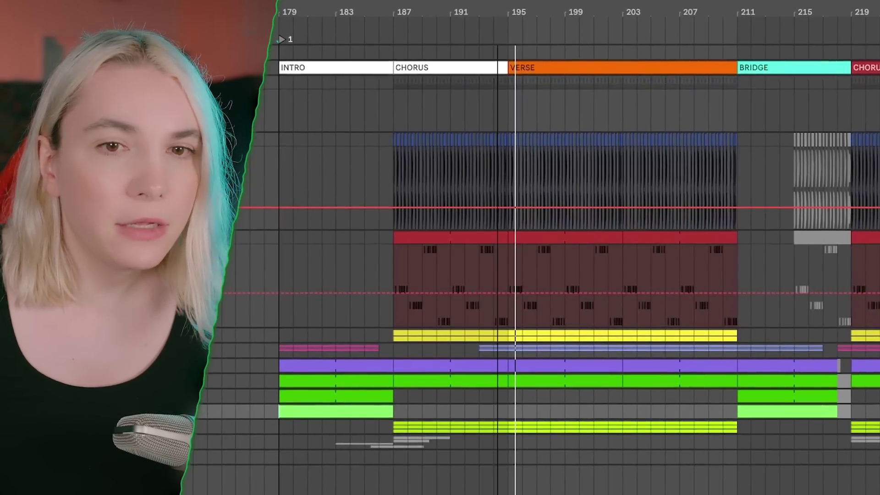
# Step: Adjust the 20 Piano group's filter frequency drop at the start of the verse and add automation points around bars 207 and 216
pyautogui.moveTo(497, 13); pyautogui.dragTo(497, 100)
pyautogui.click(572, 207)
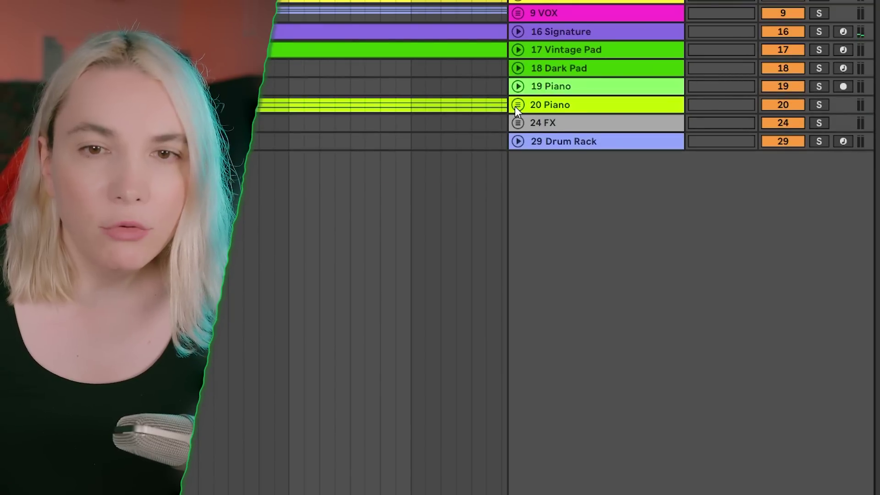
pyautogui.click(516, 106)
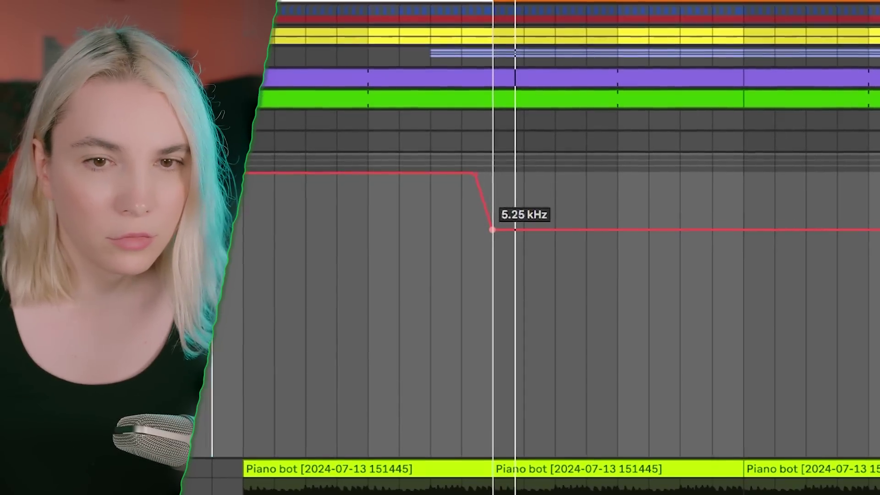
pyautogui.moveTo(491, 229); pyautogui.dragTo(491, 279)
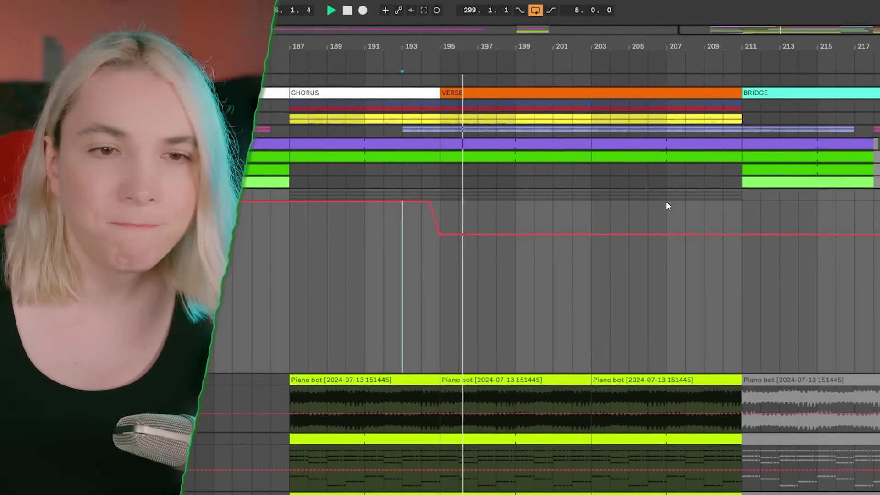
pyautogui.click(670, 234)
pyautogui.click(839, 234)
pyautogui.moveTo(639, 222); pyautogui.dragTo(578, 238)
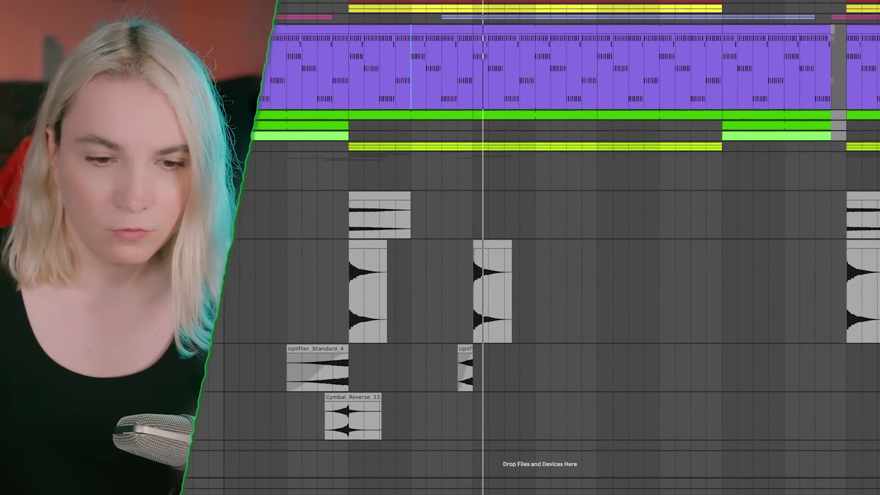
# Step: Copy the Cymbal_Reverse clip so that its peak lands on the start of the bridge at bar 211, and play back the transition
pyautogui.press('a')
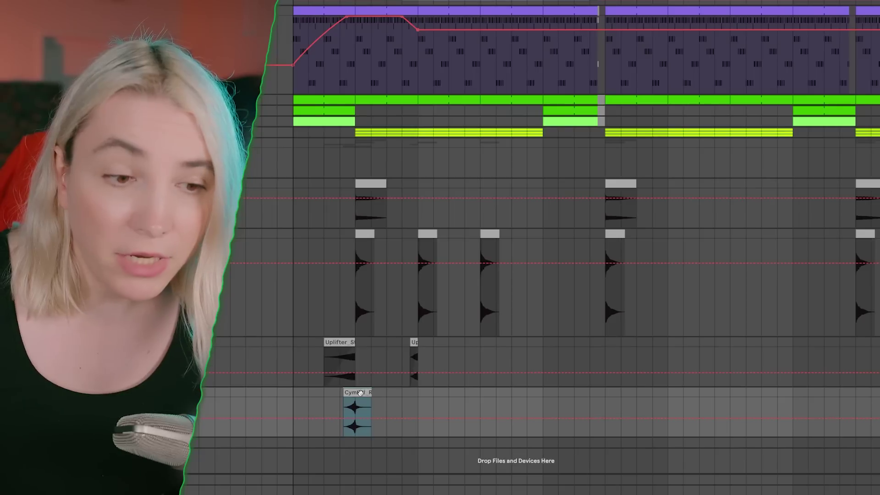
pyautogui.moveTo(357, 403); pyautogui.dragTo(540, 403)
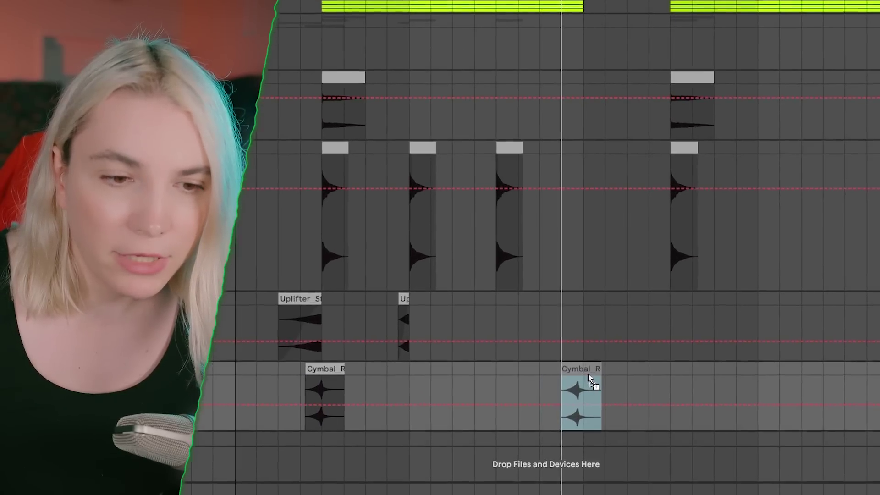
pyautogui.click(582, 380)
pyautogui.press('space')
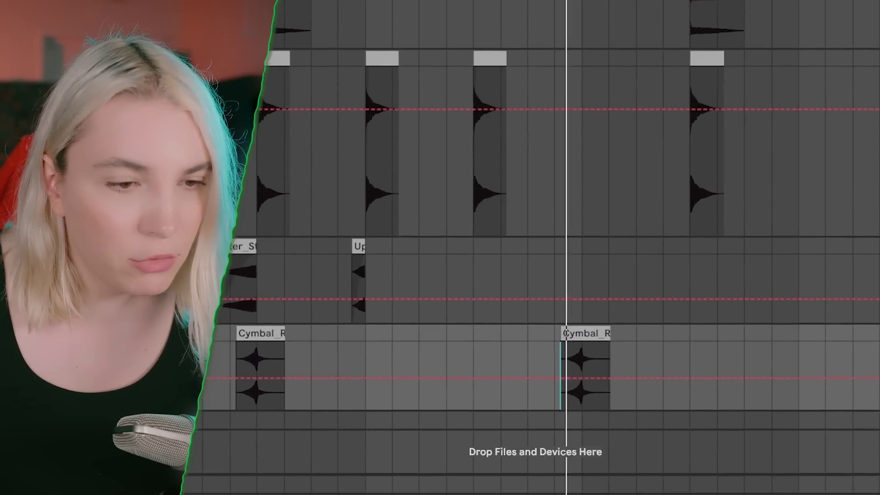
# Step: Raise the Top Hats group's automation peak to 38 % at the start of the bridge and drop it back to zero one bar in
pyautogui.scroll(4, 597, 381)
pyautogui.scroll(3, 565, 351)
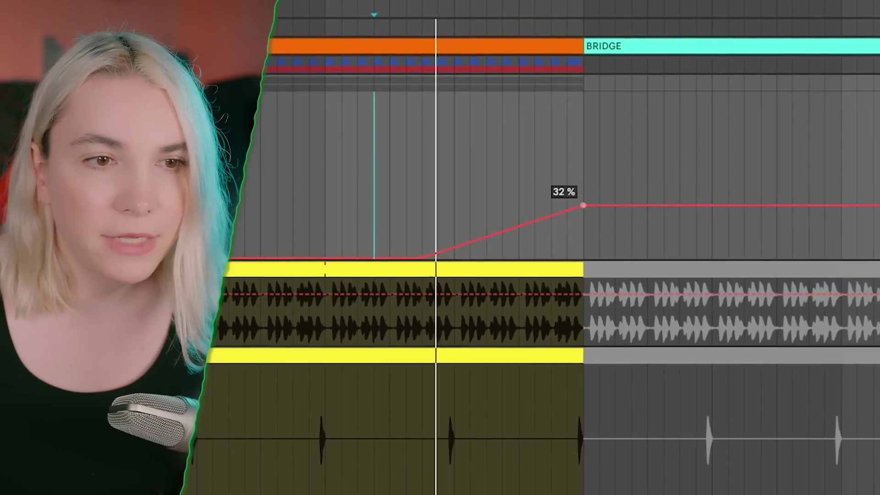
pyautogui.moveTo(582, 205); pyautogui.dragTo(584, 192)
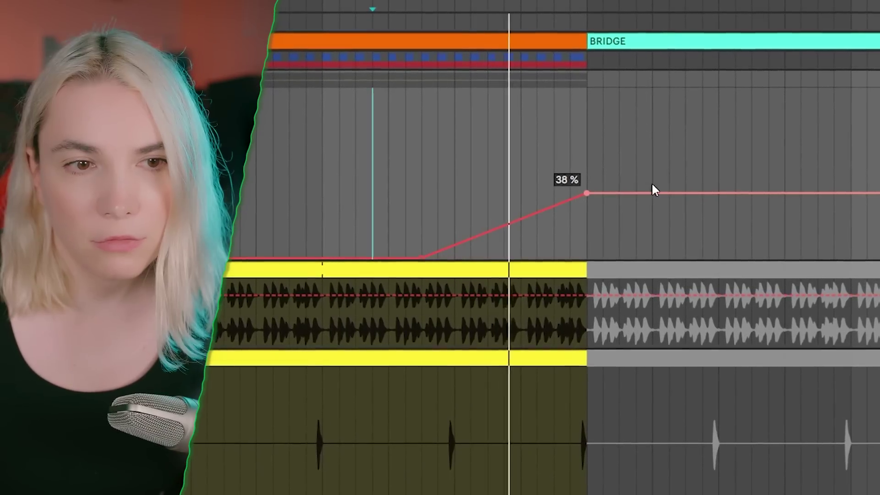
pyautogui.moveTo(638, 191); pyautogui.dragTo(664, 255)
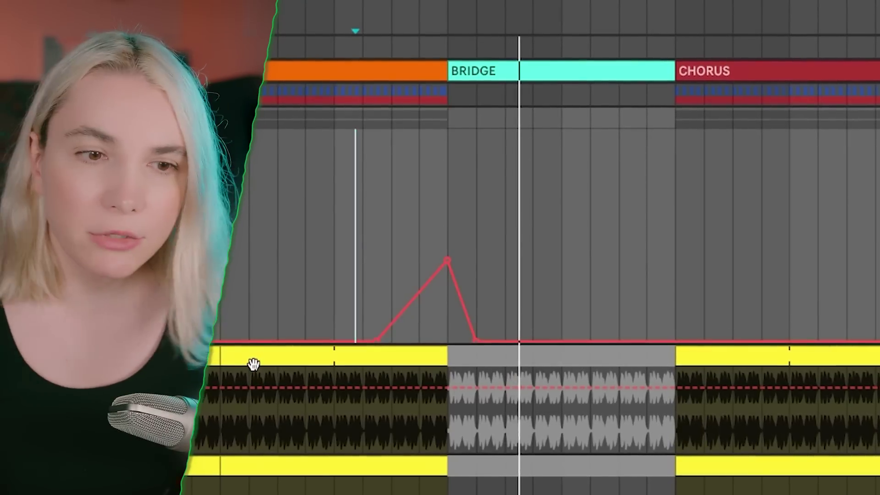
pyautogui.scroll(-4, 251, 365)
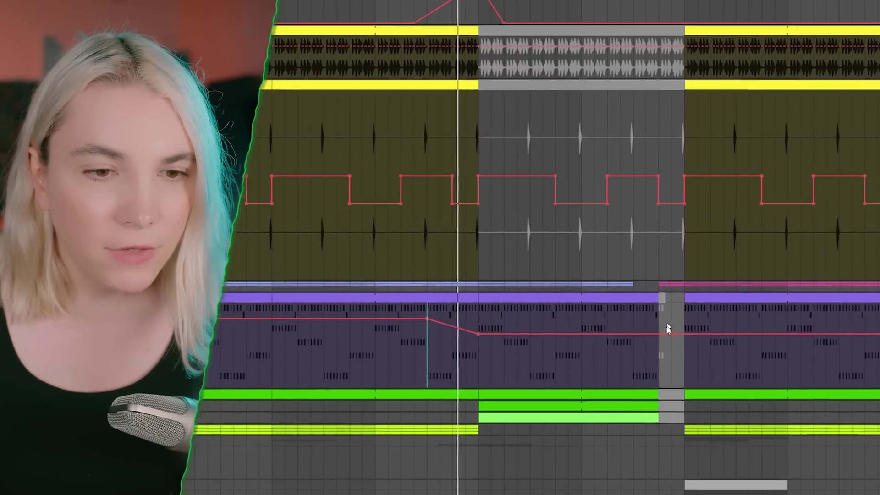
# Step: Mute the last bar of the Signature and pad clips before the next section across the arrangement's lanes
pyautogui.moveTo(668, 330); pyautogui.dragTo(687, 229)
pyautogui.moveTo(444, 270); pyautogui.dragTo(444, 274)
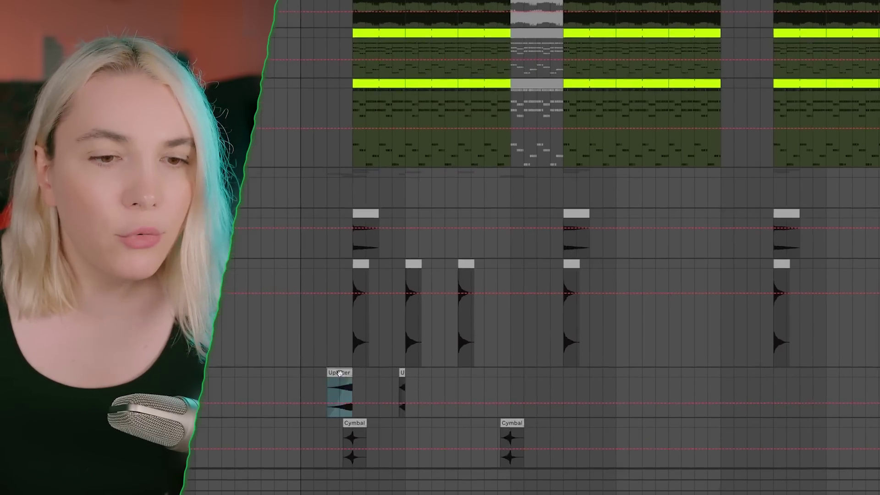
# Step: Copy the short Uplifter clip into the build-up before the next downlifter, and browse the 5-Snare Rolls samples for a matching roll
pyautogui.moveTo(339, 372); pyautogui.dragTo(528, 386)
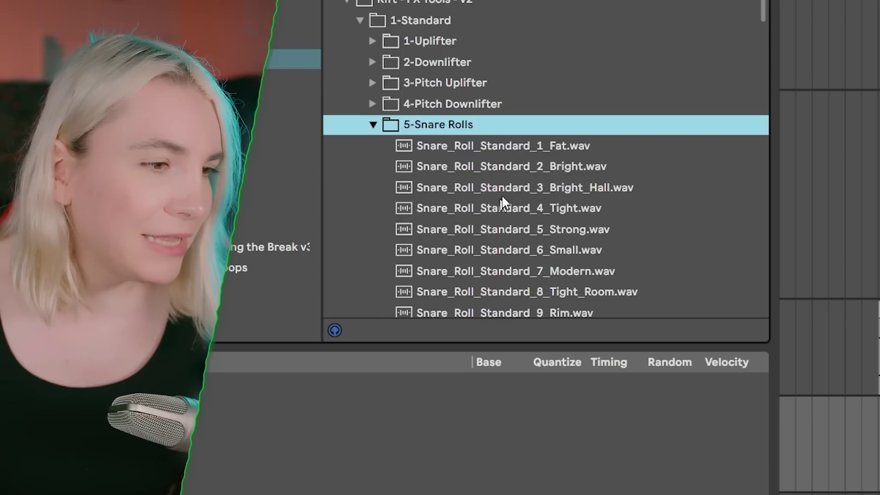
pyautogui.click(516, 175)
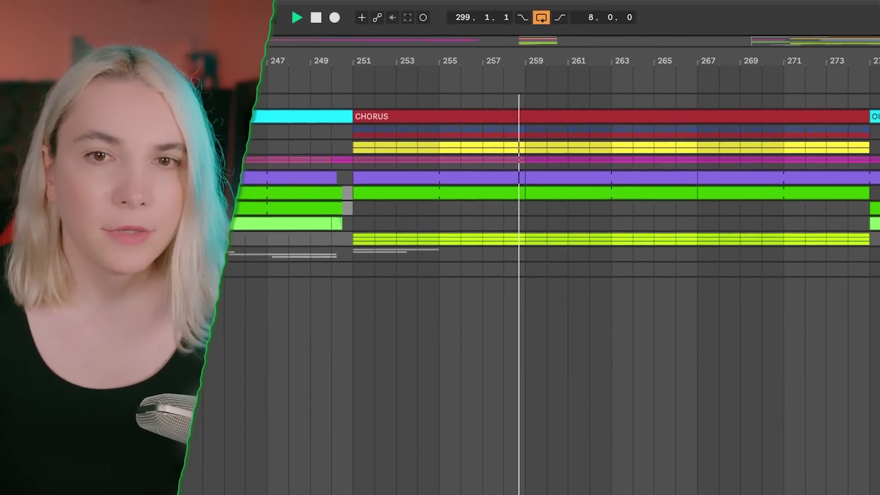
# Step: Unfold the tracks and curve the 16 Signature Auto Filter frequency down through the outro to about 1.37 kHz at the clip's end
pyautogui.press('u')
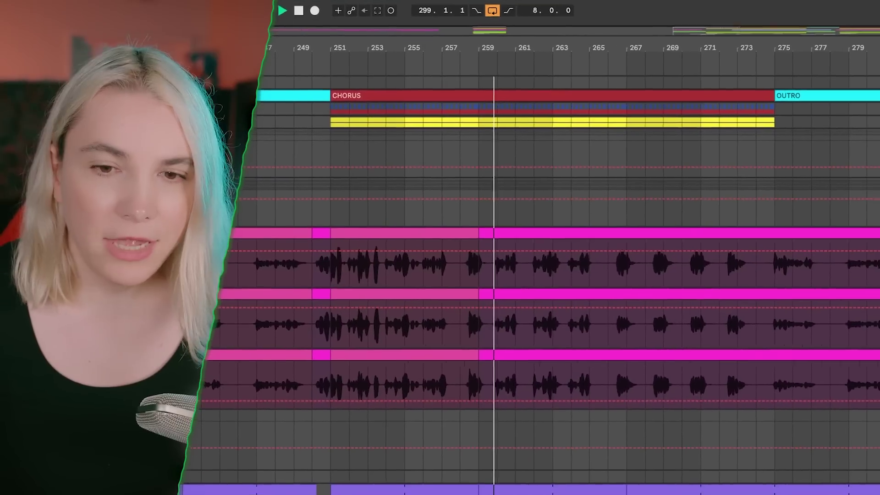
pyautogui.press('space')
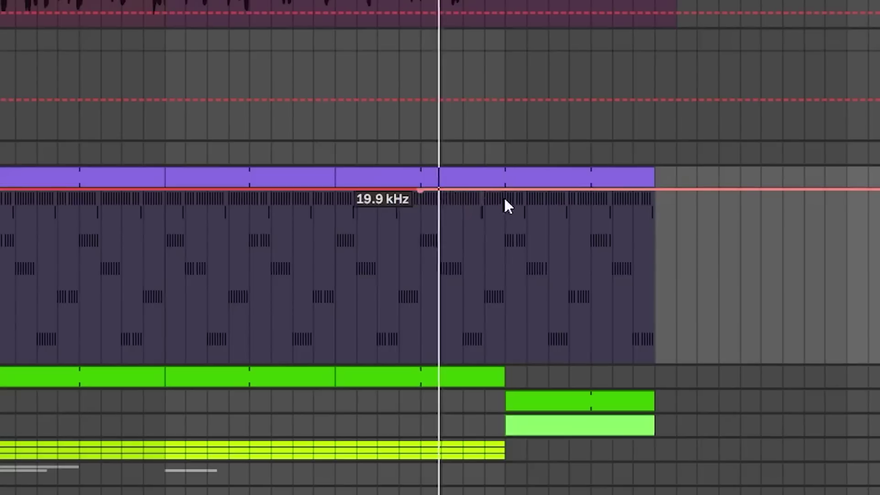
pyautogui.moveTo(504, 200); pyautogui.dragTo(448, 227)
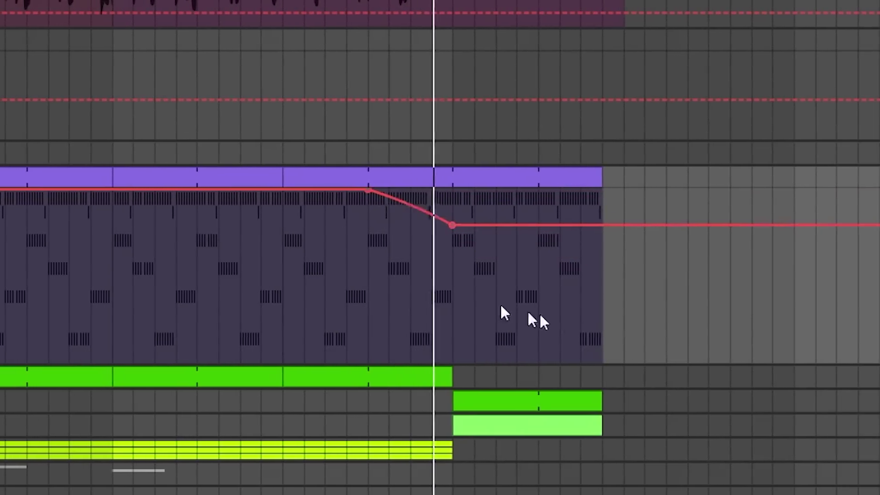
pyautogui.moveTo(583, 226); pyautogui.dragTo(576, 266)
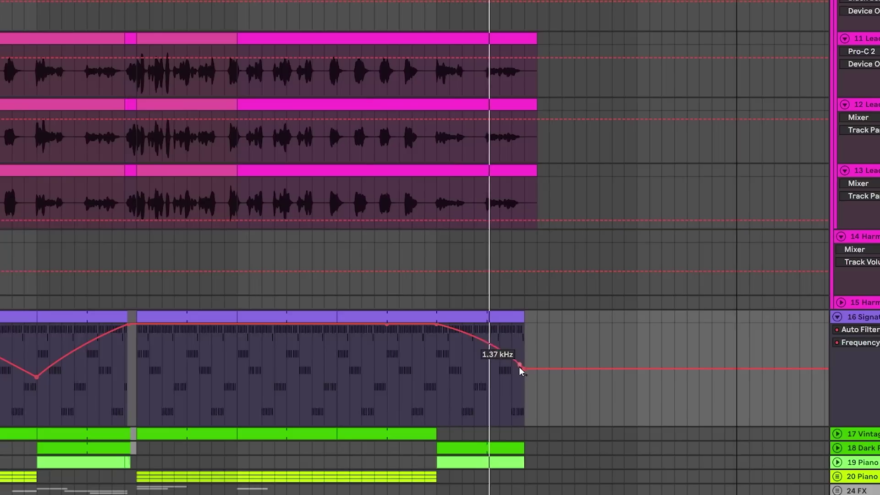
pyautogui.moveTo(519, 369); pyautogui.dragTo(522, 370)
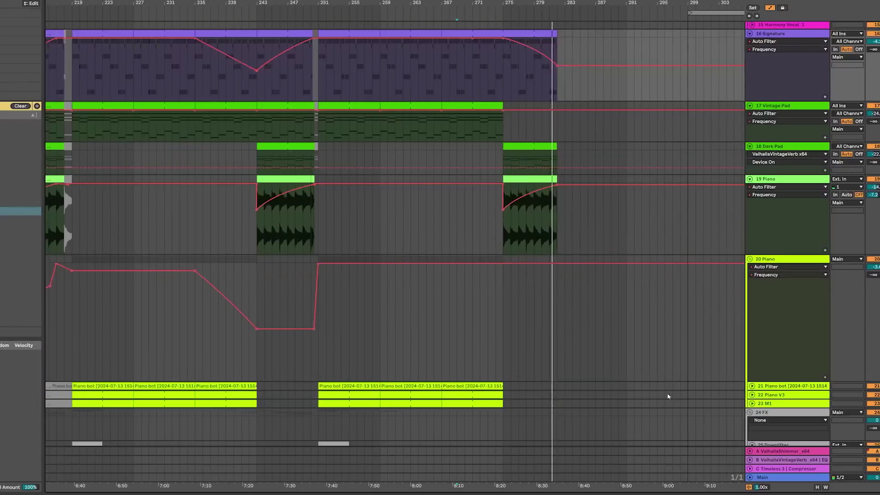
# Step: Look over the effect clips in the 24 FX group around the final chorus and the outro
pyautogui.scroll(-10, 642, 387)
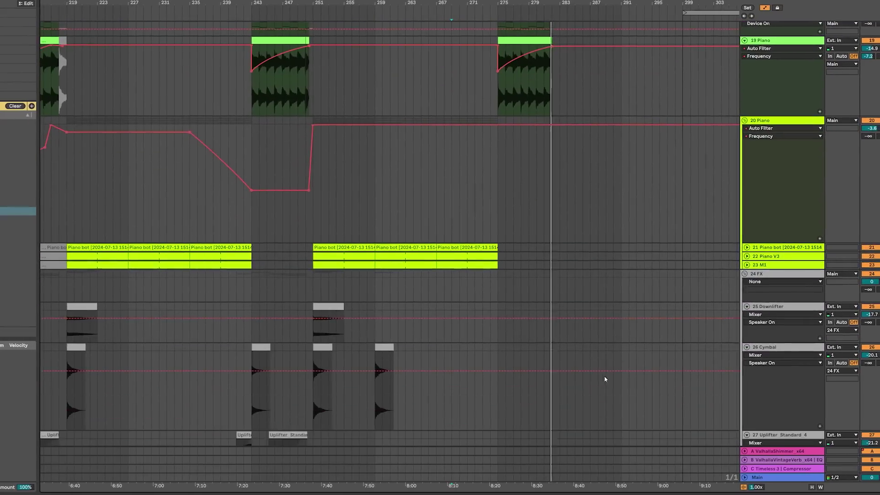
pyautogui.scroll(-5, 330, 359)
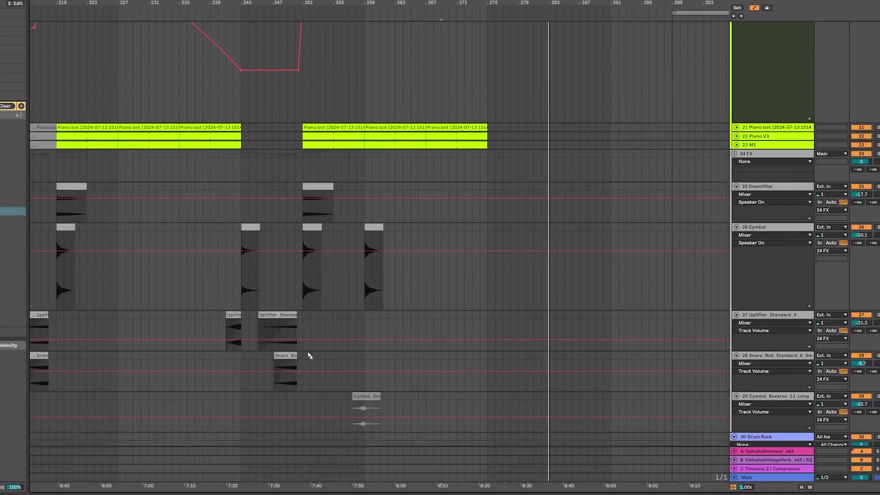